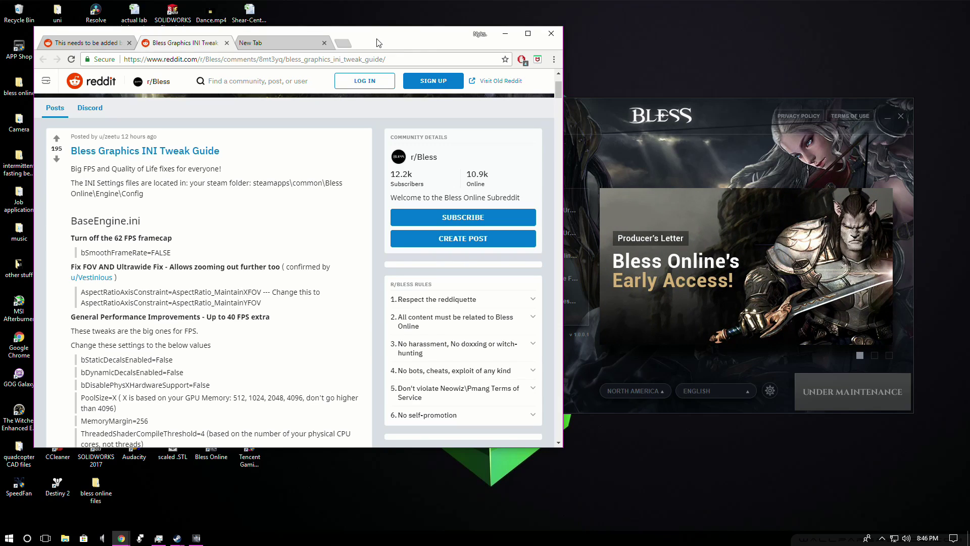
- Maximize Chrome and scroll the tweak guide to its BaseEngine settings
{"action": "double_click", "coordinate": [377, 41]}
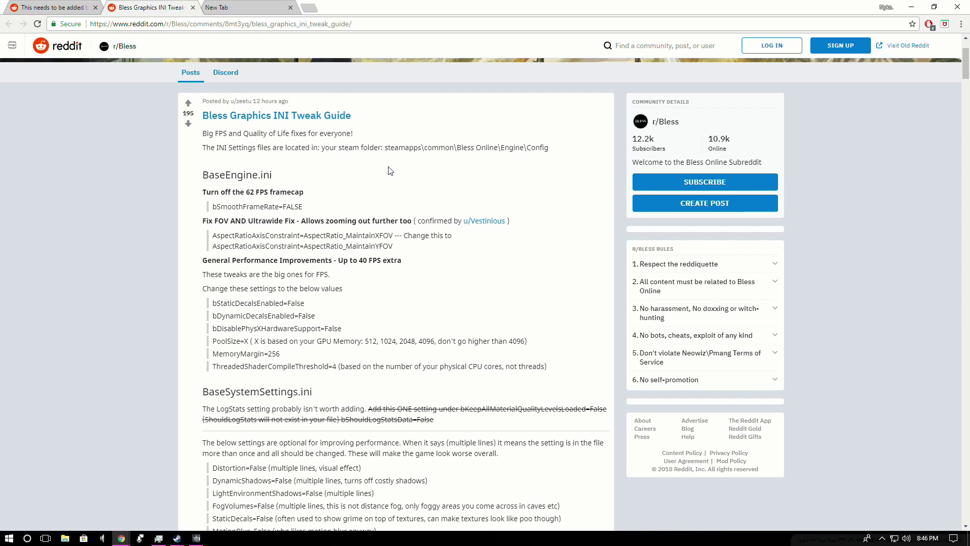
{"action": "scroll", "coordinate": [583, 170], "scroll_direction": "down", "scroll_amount": 4}
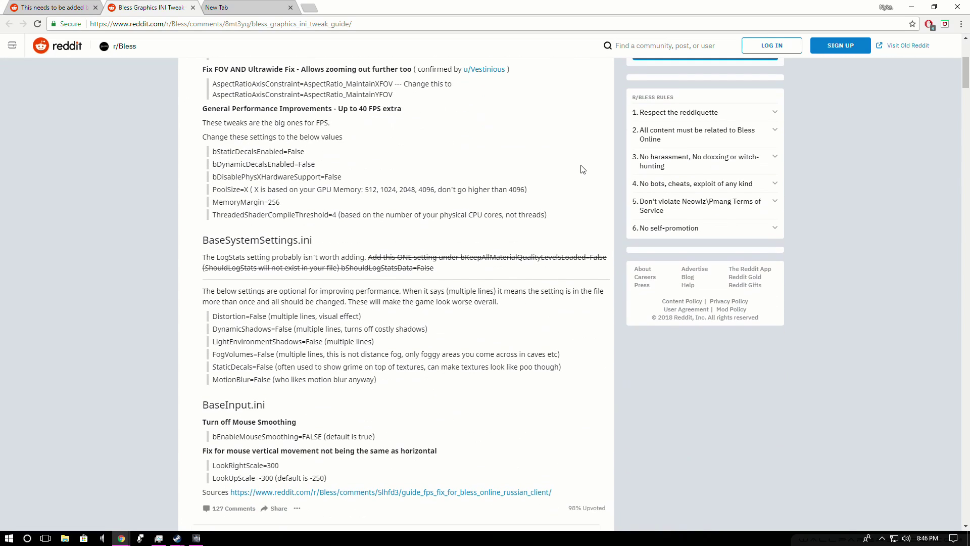
{"action": "scroll", "coordinate": [584, 172], "scroll_direction": "up", "scroll_amount": 3}
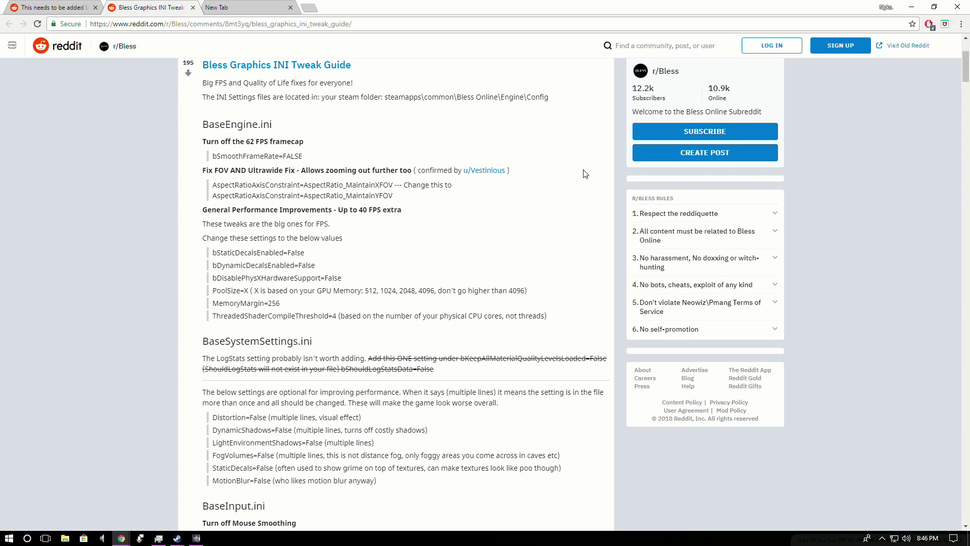
{"action": "scroll", "coordinate": [584, 179], "scroll_direction": "down", "scroll_amount": 4}
{"action": "scroll", "coordinate": [592, 195], "scroll_direction": "up", "scroll_amount": 3}
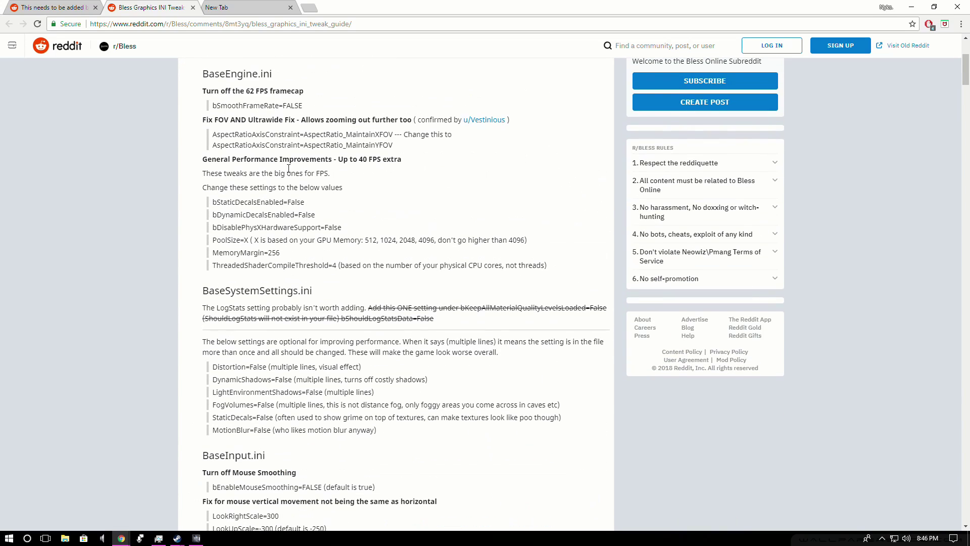
{"action": "mouse_move", "coordinate": [213, 105]}
{"action": "left_mouse_down"}
{"action": "mouse_move", "coordinate": [353, 147]}
{"action": "mouse_move", "coordinate": [323, 265]}
{"action": "mouse_move", "coordinate": [358, 319]}
{"action": "mouse_move", "coordinate": [377, 429]}
{"action": "mouse_move", "coordinate": [344, 228]}
{"action": "mouse_move", "coordinate": [218, 106]}
{"action": "left_mouse_up"}
{"action": "scroll", "coordinate": [227, 186], "scroll_direction": "up", "scroll_amount": 3}
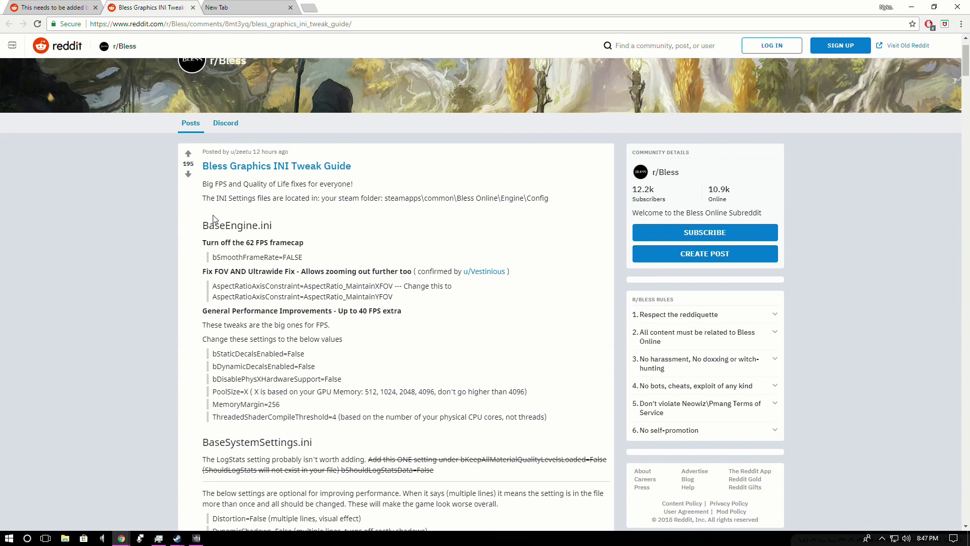
- Highlight the BaseEngine.ini lines, including PoolSize, MemoryMargin and the shader compile threshold
{"action": "left_click_drag", "start_coordinate": [213, 218], "coordinate": [399, 334]}
{"action": "left_click", "coordinate": [444, 316]}
{"action": "scroll", "coordinate": [444, 316], "scroll_direction": "up", "scroll_amount": 5}
{"action": "scroll", "coordinate": [551, 313], "scroll_direction": "up", "scroll_amount": 4}
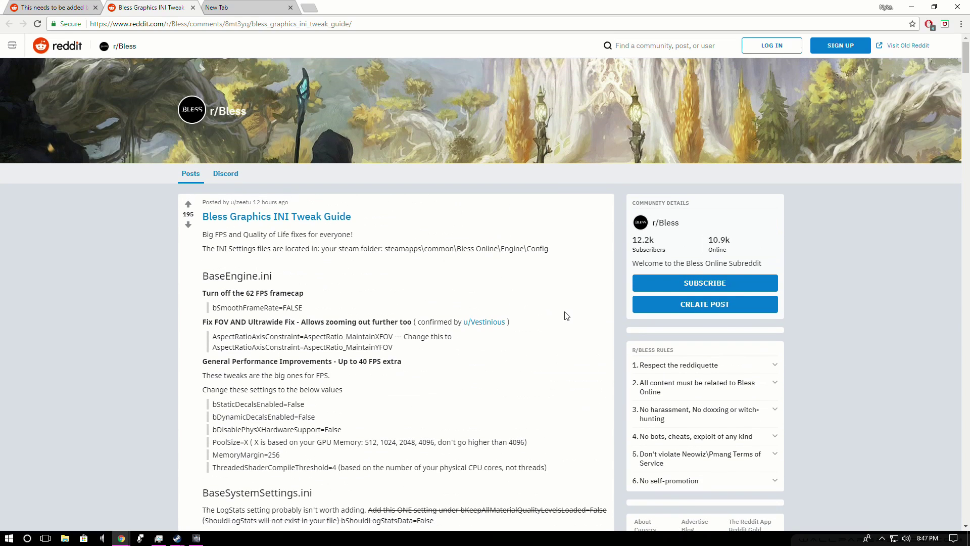
{"action": "scroll", "coordinate": [568, 314], "scroll_direction": "down", "scroll_amount": 2}
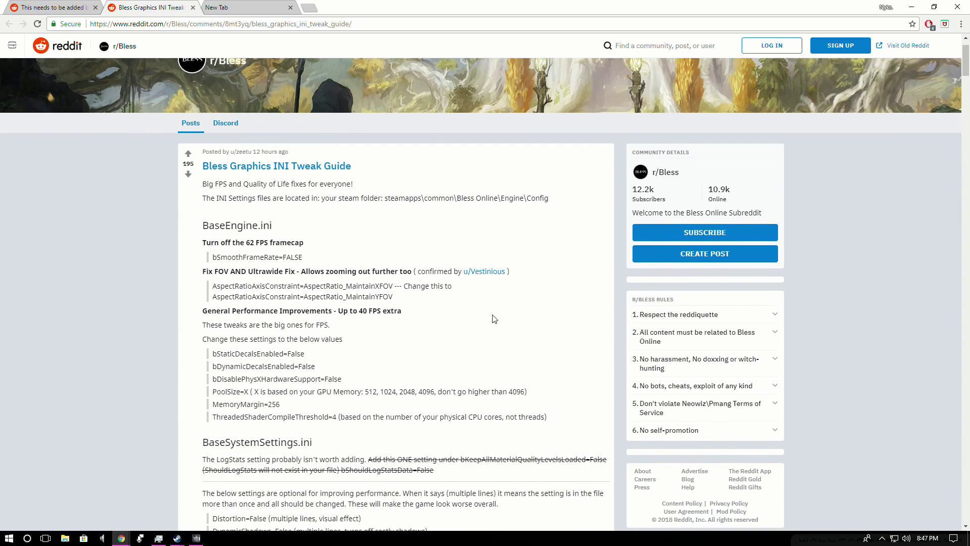
{"action": "scroll", "coordinate": [233, 319], "scroll_direction": "down", "scroll_amount": 2}
{"action": "left_click_drag", "start_coordinate": [202, 65], "coordinate": [401, 210]}
{"action": "left_click", "coordinate": [334, 289]}
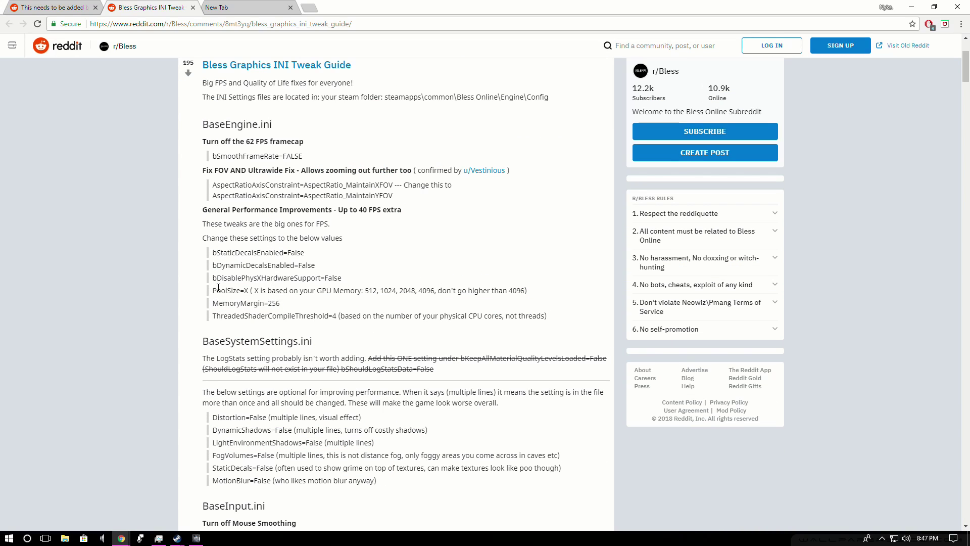
{"action": "left_click_drag", "start_coordinate": [212, 290], "coordinate": [565, 320]}
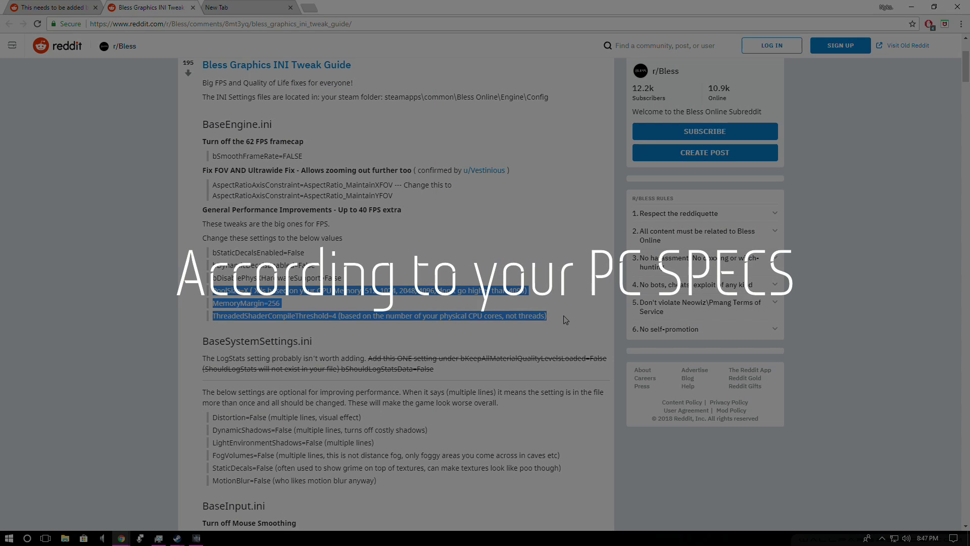
{"action": "left_click", "coordinate": [565, 320]}
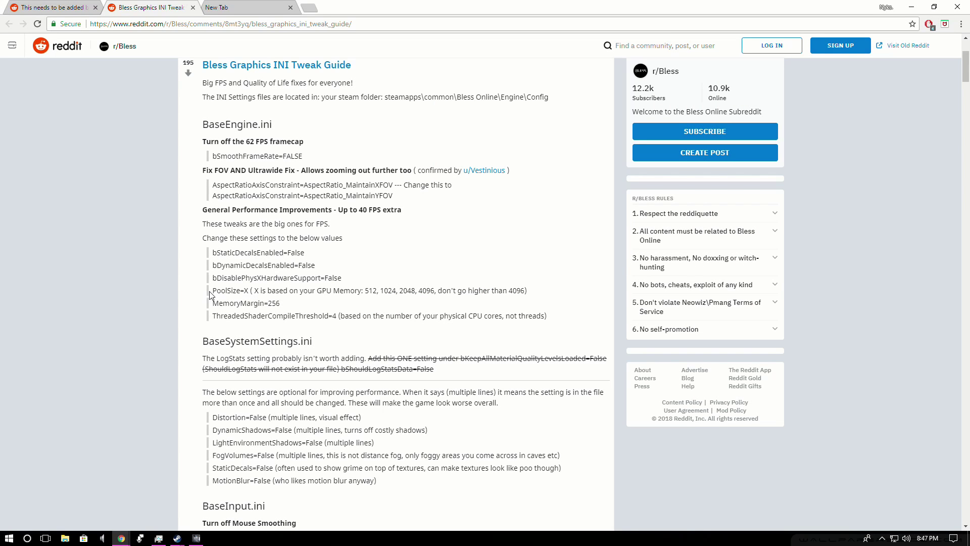
{"action": "left_click_drag", "start_coordinate": [213, 292], "coordinate": [241, 292]}
{"action": "left_click", "coordinate": [244, 299]}
{"action": "left_click_drag", "start_coordinate": [213, 290], "coordinate": [250, 291]}
{"action": "left_click", "coordinate": [244, 292]}
{"action": "double_click", "coordinate": [407, 292]}
{"action": "double_click", "coordinate": [426, 291]}
{"action": "left_click_drag", "start_coordinate": [442, 292], "coordinate": [529, 297]}
{"action": "left_click", "coordinate": [521, 292]}
{"action": "left_click_drag", "start_coordinate": [214, 316], "coordinate": [338, 316]}
{"action": "left_click", "coordinate": [331, 315]}
{"action": "left_click_drag", "start_coordinate": [335, 316], "coordinate": [339, 316]}
{"action": "left_click", "coordinate": [339, 316]}
{"action": "left_click_drag", "start_coordinate": [334, 316], "coordinate": [338, 316]}
- Highlight the MemoryMargin=256 line and its value 256 in the guide
{"action": "left_click", "coordinate": [333, 316]}
{"action": "left_click", "coordinate": [333, 317]}
{"action": "left_click_drag", "start_coordinate": [211, 303], "coordinate": [288, 307]}
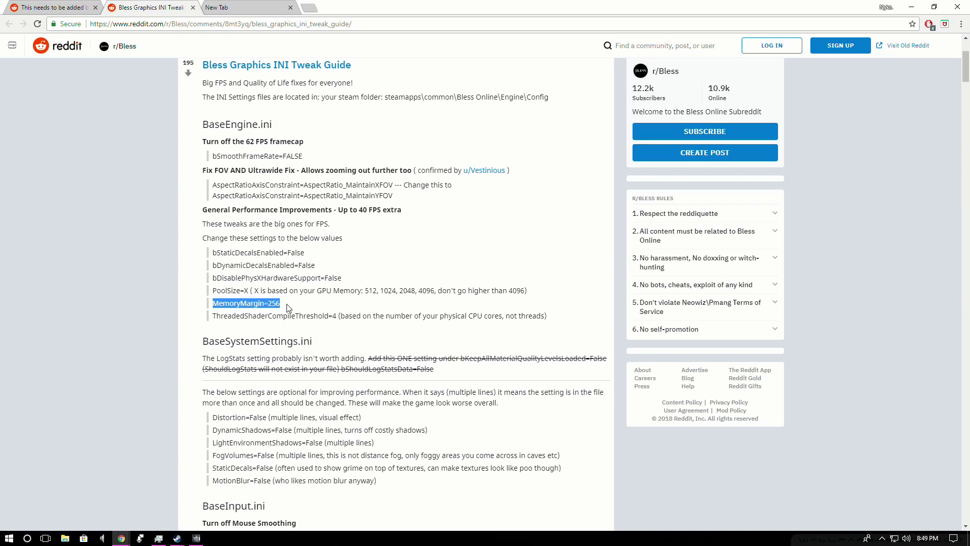
{"action": "left_click", "coordinate": [273, 302]}
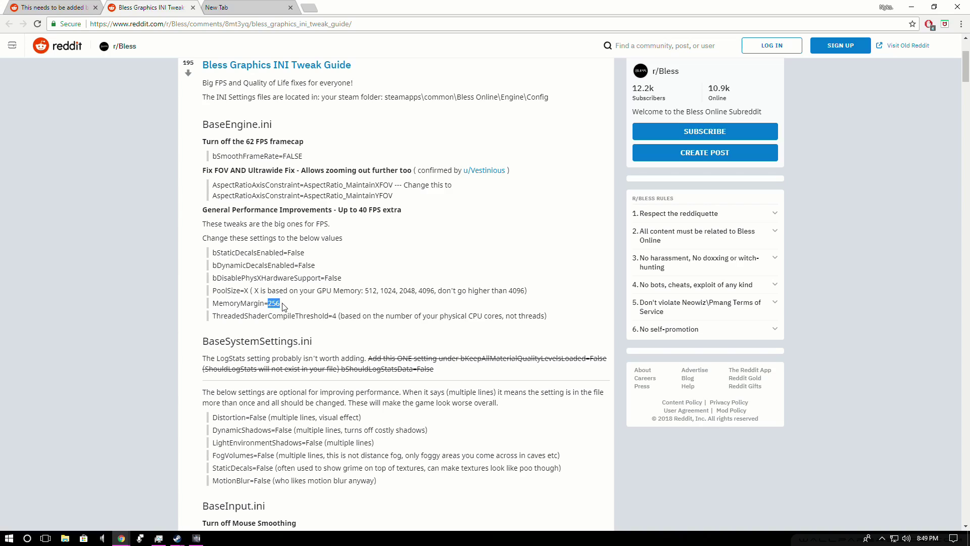
{"action": "left_click_drag", "start_coordinate": [268, 304], "coordinate": [274, 303]}
{"action": "left_click", "coordinate": [279, 303]}
{"action": "double_click", "coordinate": [271, 303]}
{"action": "left_click", "coordinate": [270, 303]}
{"action": "double_click", "coordinate": [270, 303]}
- Highlight the optional BaseSystemSettings lines, then clear the highlight
{"action": "scroll", "coordinate": [340, 315], "scroll_direction": "down", "scroll_amount": 5}
{"action": "scroll", "coordinate": [432, 321], "scroll_direction": "up", "scroll_amount": 2}
{"action": "left_click_drag", "start_coordinate": [232, 266], "coordinate": [372, 327]}
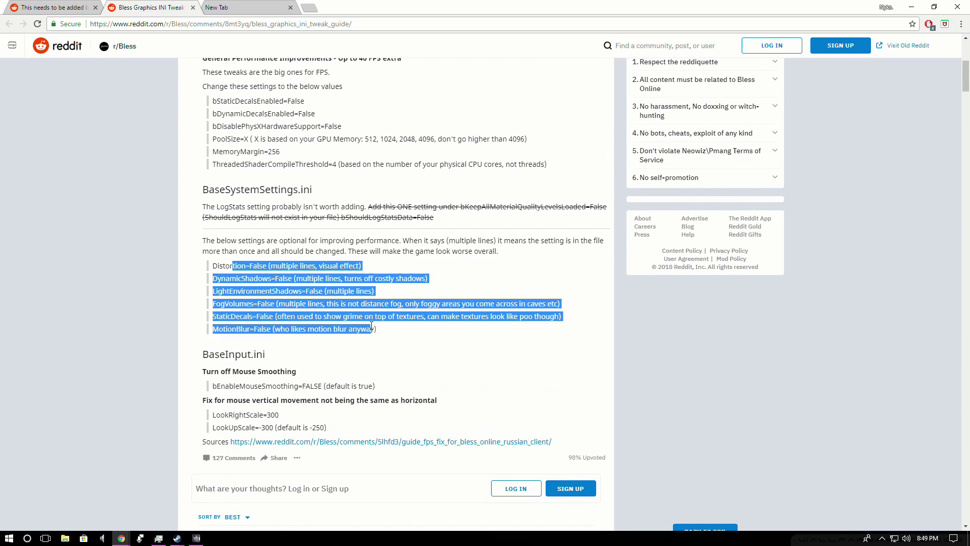
{"action": "left_click", "coordinate": [389, 332]}
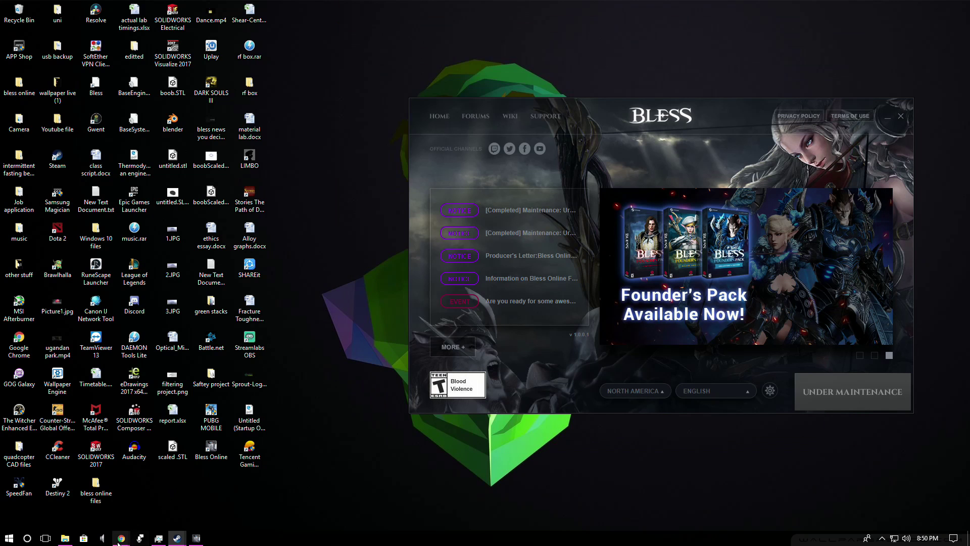
- Bring up the bless online files window with its editted and OG folders, moved aside
{"action": "left_click", "coordinate": [64, 537]}
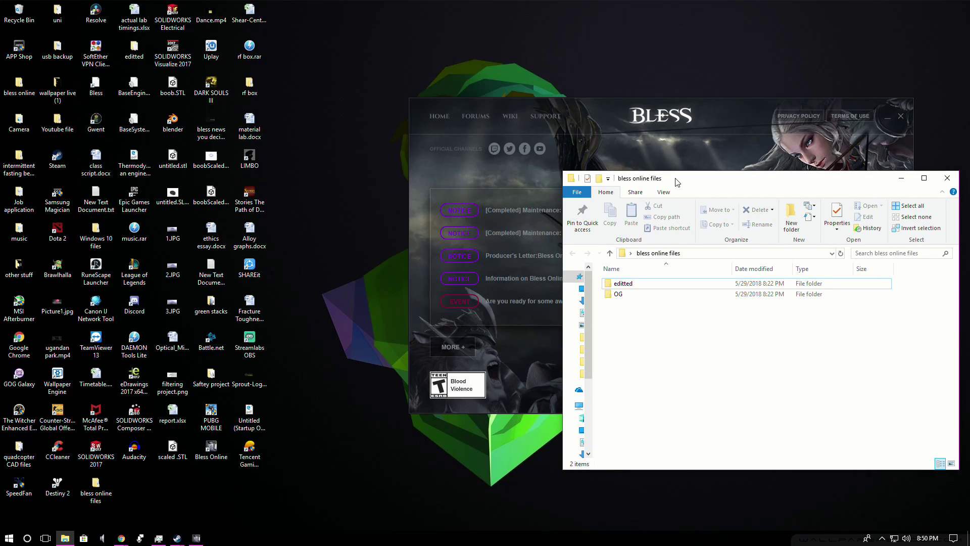
{"action": "left_click_drag", "start_coordinate": [677, 182], "coordinate": [699, 134]}
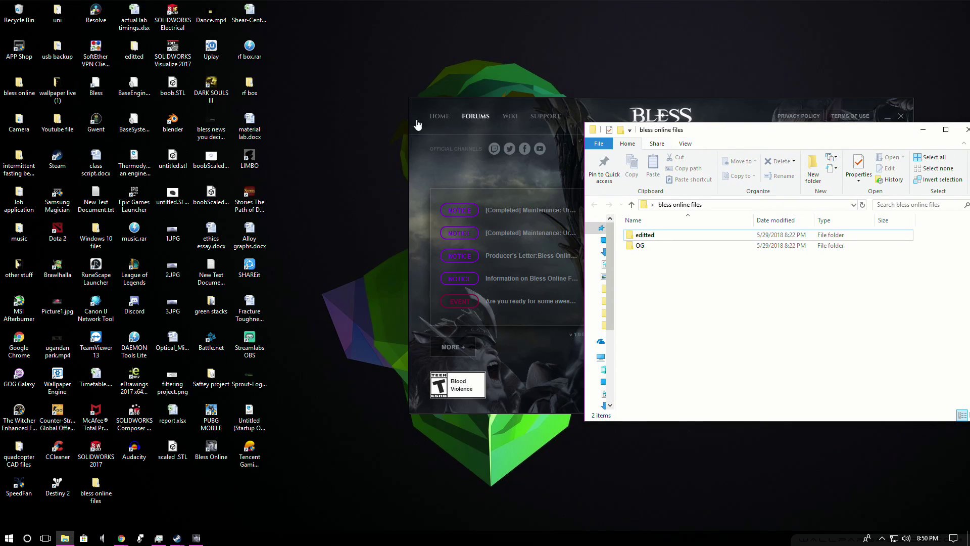
{"action": "left_click", "coordinate": [339, 227]}
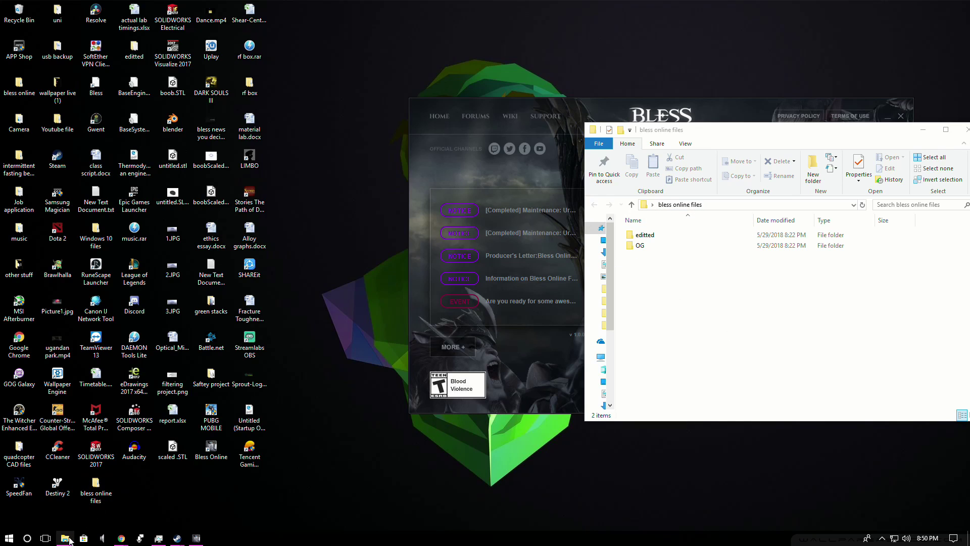
{"action": "mouse_move", "coordinate": [65, 538]}
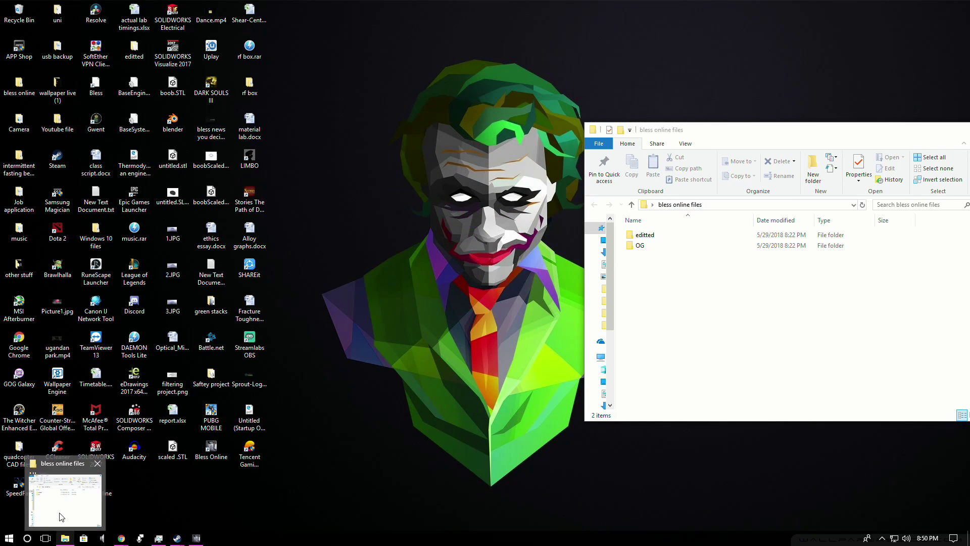
{"action": "left_click", "coordinate": [60, 516]}
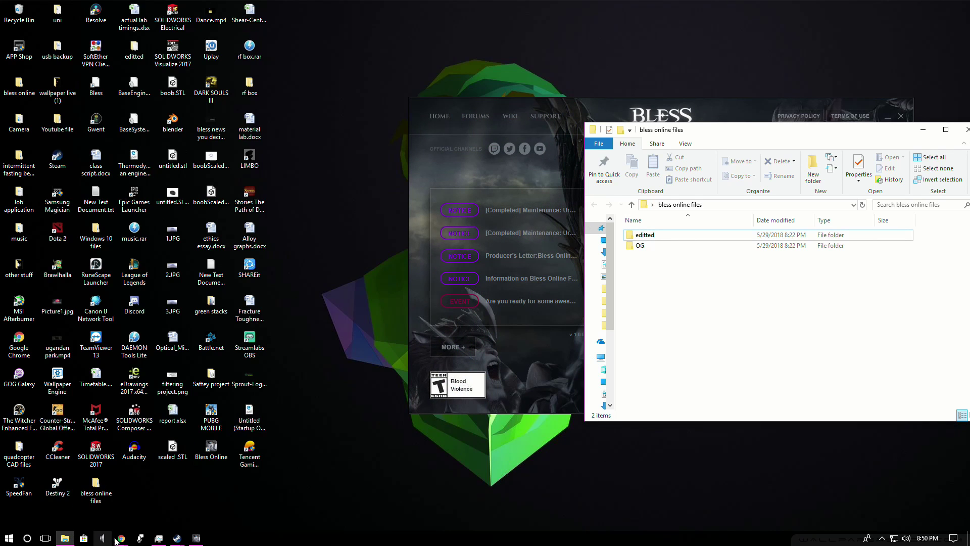
- Open Bless Online's install folder through Steam's Properties > Local Files > Browse Local Files
{"action": "mouse_move", "coordinate": [185, 541]}
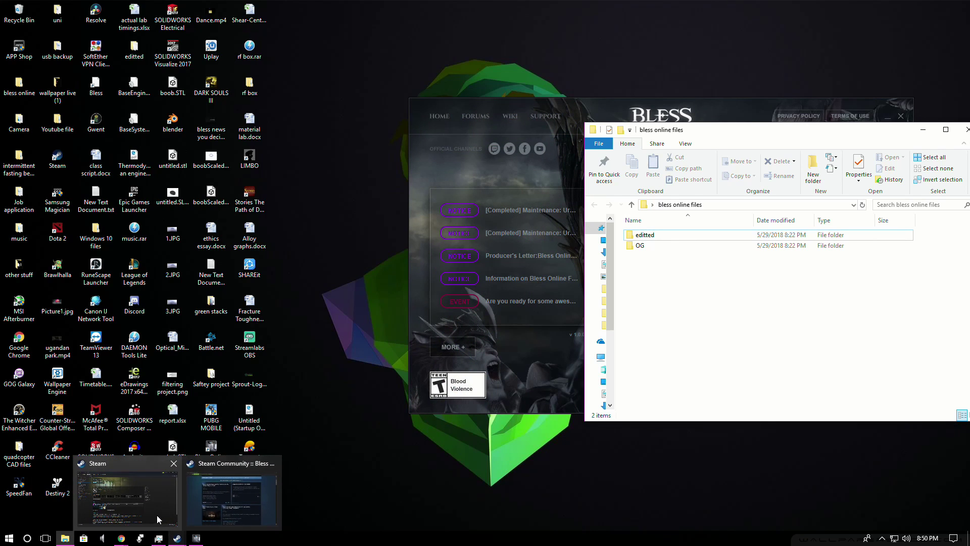
{"action": "left_click", "coordinate": [157, 514]}
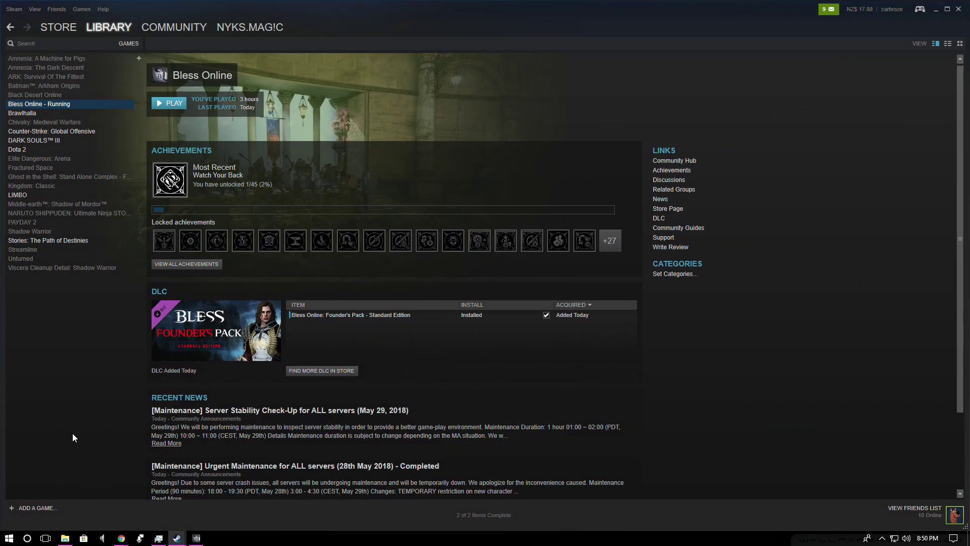
{"action": "right_click", "coordinate": [40, 107]}
{"action": "left_click", "coordinate": [75, 248]}
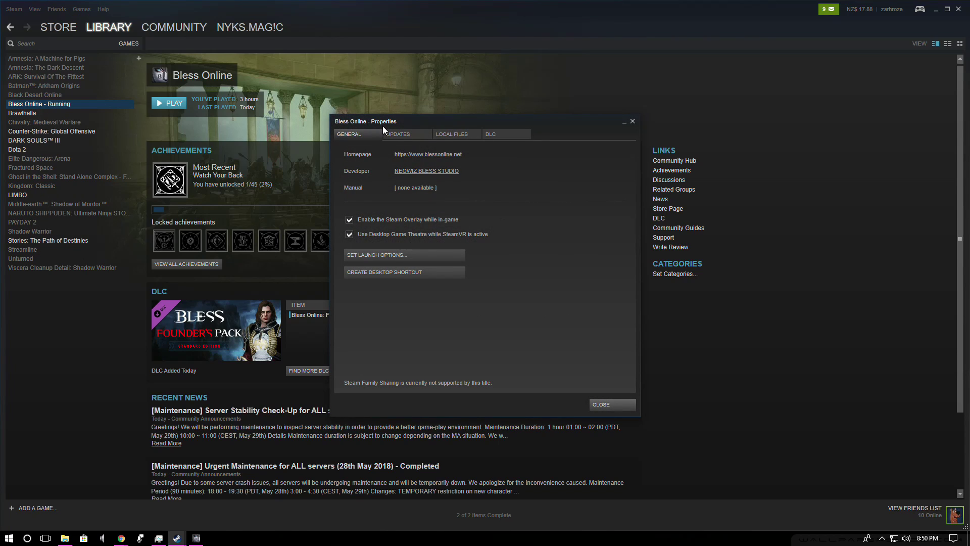
{"action": "left_click", "coordinate": [400, 135]}
{"action": "left_click", "coordinate": [456, 135]}
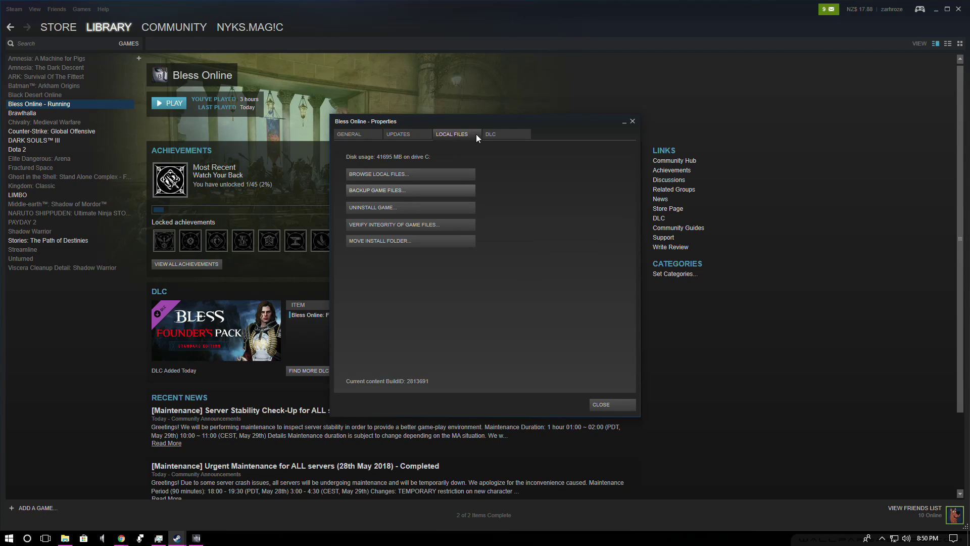
{"action": "left_click", "coordinate": [412, 173]}
- Position the install folder window and go into Engine\Config with its ini files
{"action": "left_click_drag", "start_coordinate": [746, 146], "coordinate": [527, 2]}
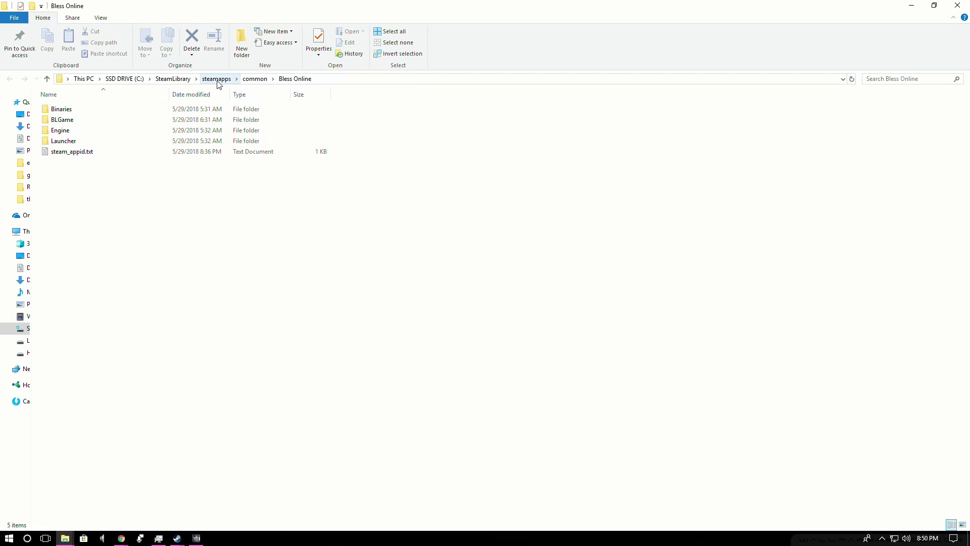
{"action": "left_click", "coordinate": [60, 81]}
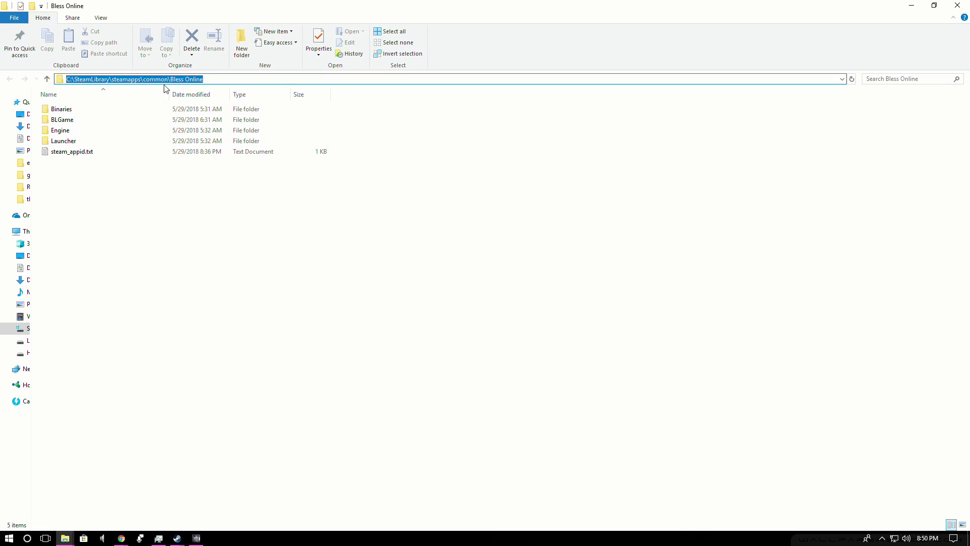
{"action": "left_click_drag", "start_coordinate": [441, 9], "coordinate": [526, 123]}
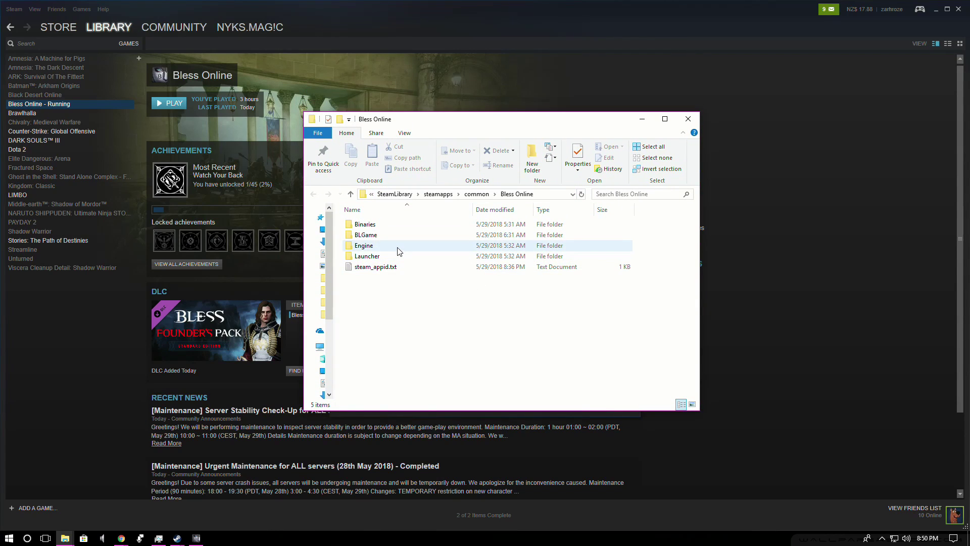
{"action": "double_click", "coordinate": [364, 246]}
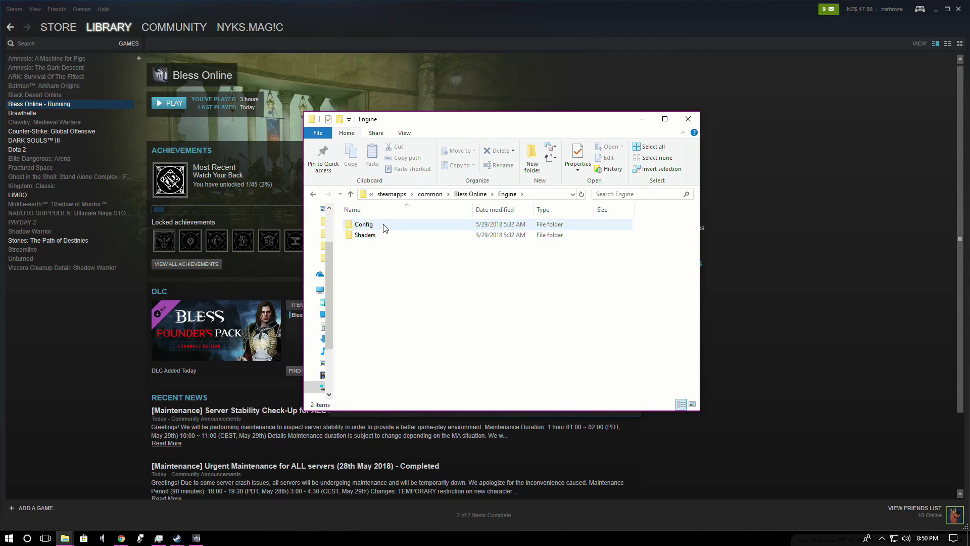
{"action": "double_click", "coordinate": [384, 228]}
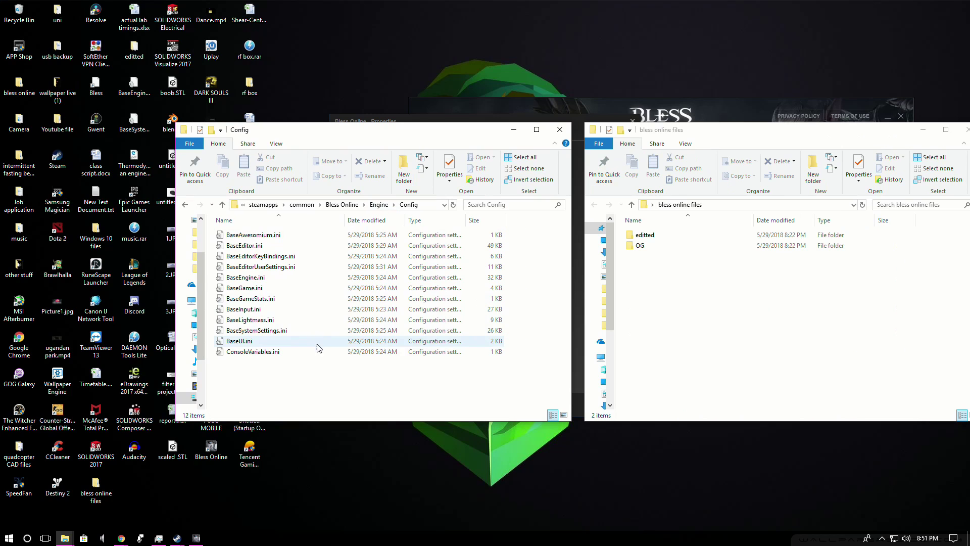
{"action": "mouse_move", "coordinate": [347, 384]}
{"action": "left_mouse_down"}
{"action": "mouse_move", "coordinate": [283, 279]}
{"action": "mouse_move", "coordinate": [300, 189]}
{"action": "mouse_move", "coordinate": [411, 203]}
{"action": "mouse_move", "coordinate": [353, 375]}
{"action": "left_mouse_up"}
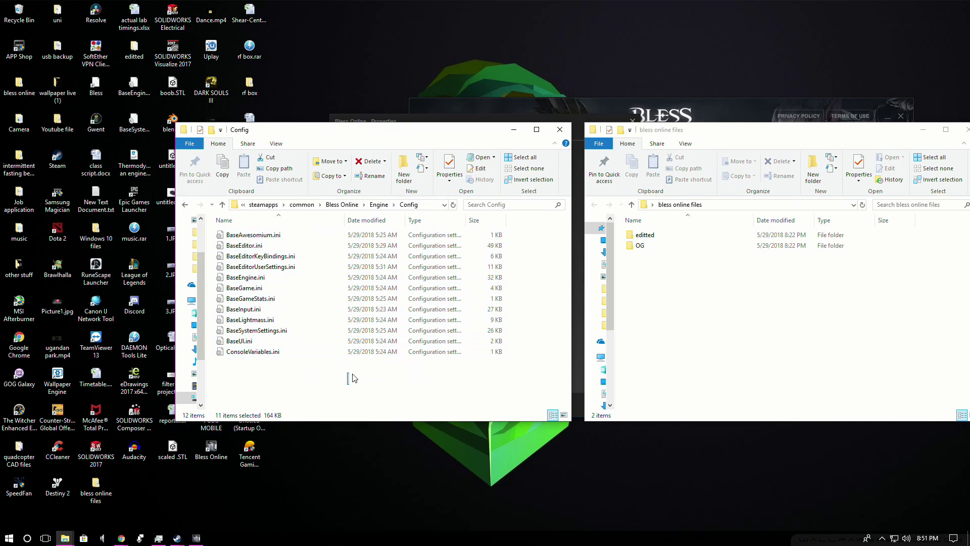
- Open OG and select its BaseEngine.ini, BaseInput.ini and BaseSystemSettings.ini, without copying them
{"action": "left_click", "coordinate": [685, 246]}
{"action": "left_click", "coordinate": [652, 262]}
{"action": "double_click", "coordinate": [642, 246]}
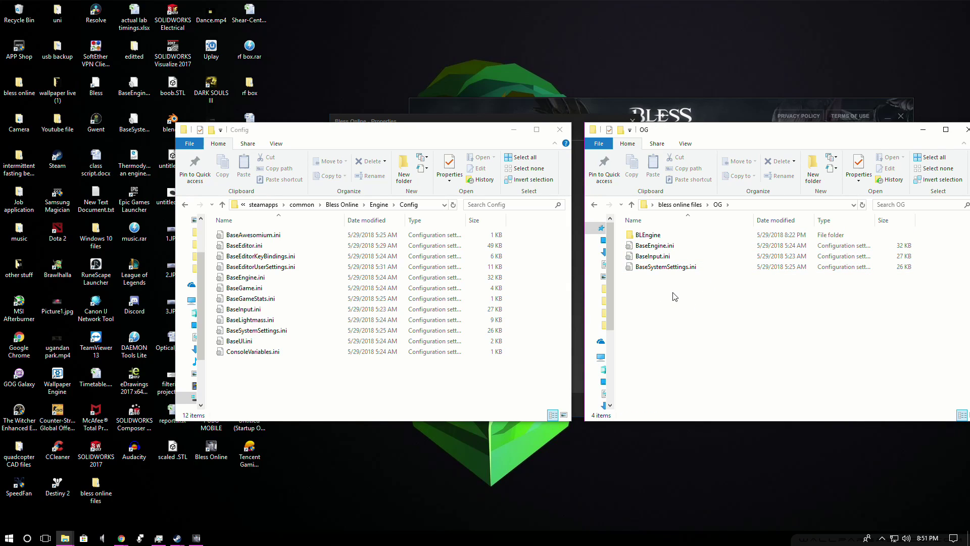
{"action": "left_click_drag", "start_coordinate": [674, 297], "coordinate": [702, 295]}
{"action": "left_click", "coordinate": [699, 325]}
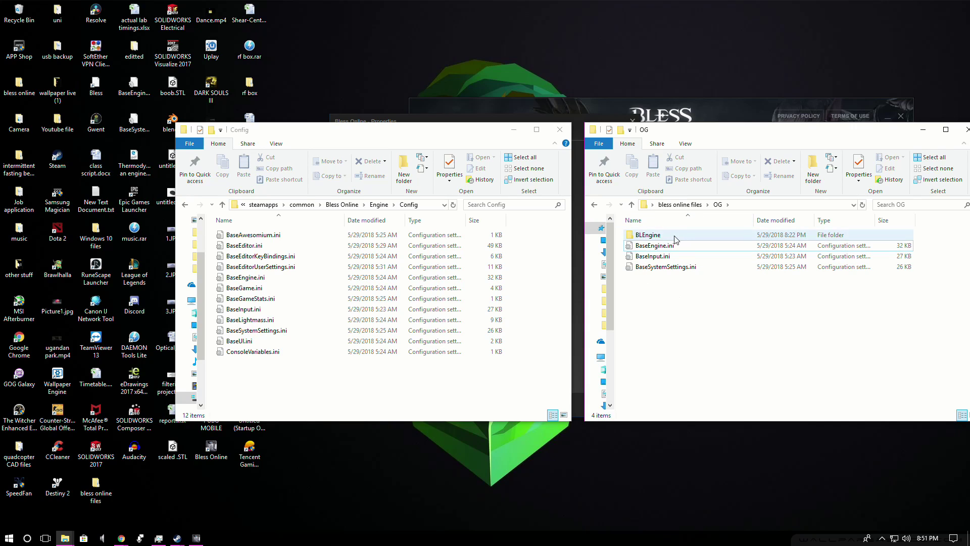
{"action": "left_click_drag", "start_coordinate": [682, 288], "coordinate": [652, 246]}
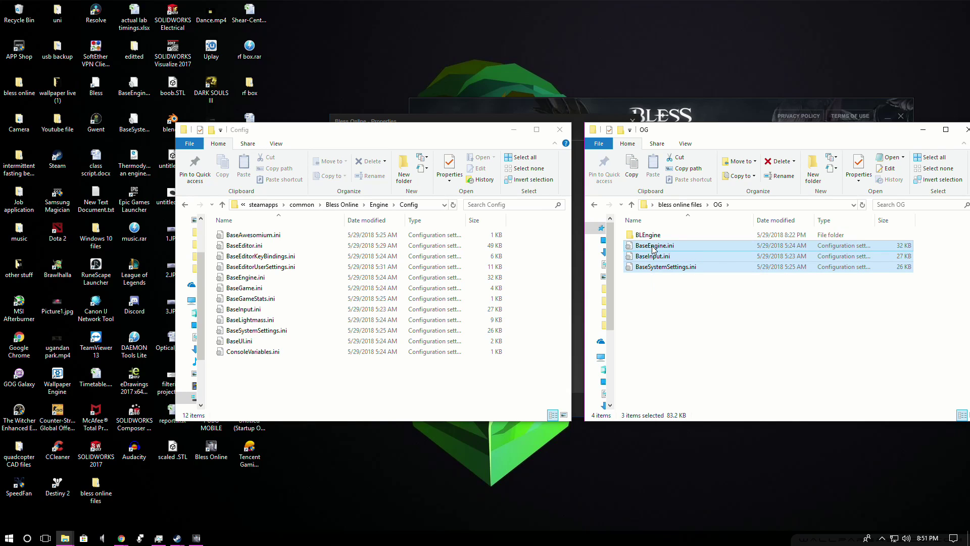
{"action": "left_click", "coordinate": [680, 305]}
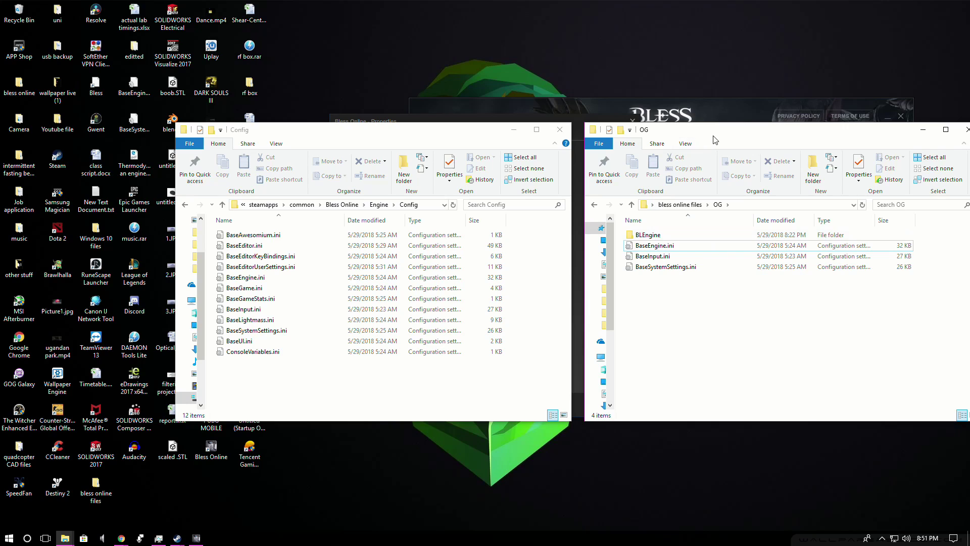
- Go back from OG into the editted folder
{"action": "left_click", "coordinate": [596, 205]}
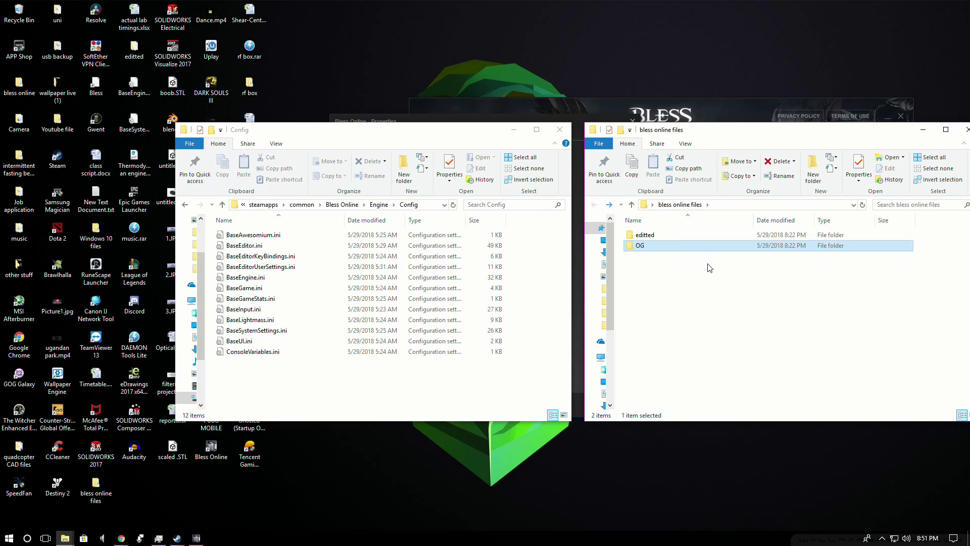
{"action": "double_click", "coordinate": [650, 239]}
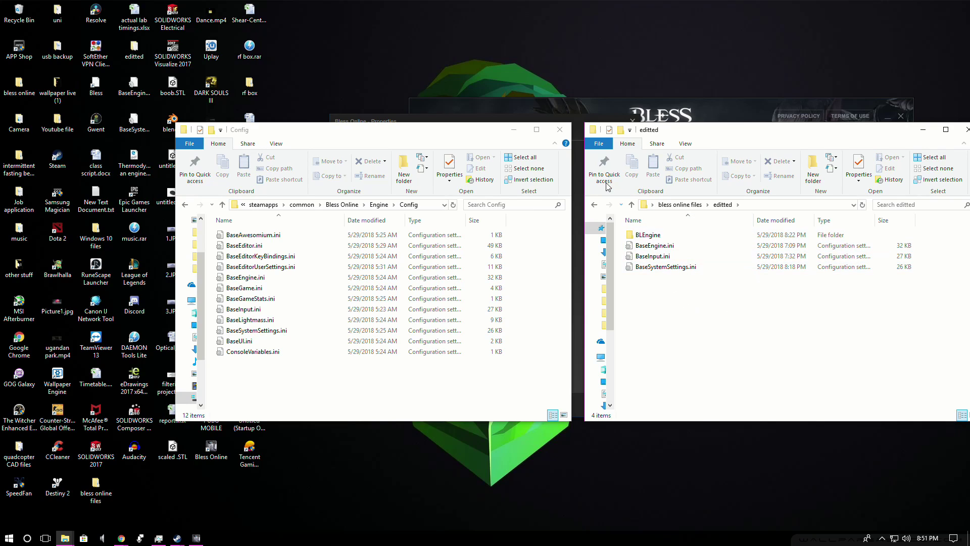
{"action": "left_click", "coordinate": [596, 205]}
{"action": "double_click", "coordinate": [667, 235]}
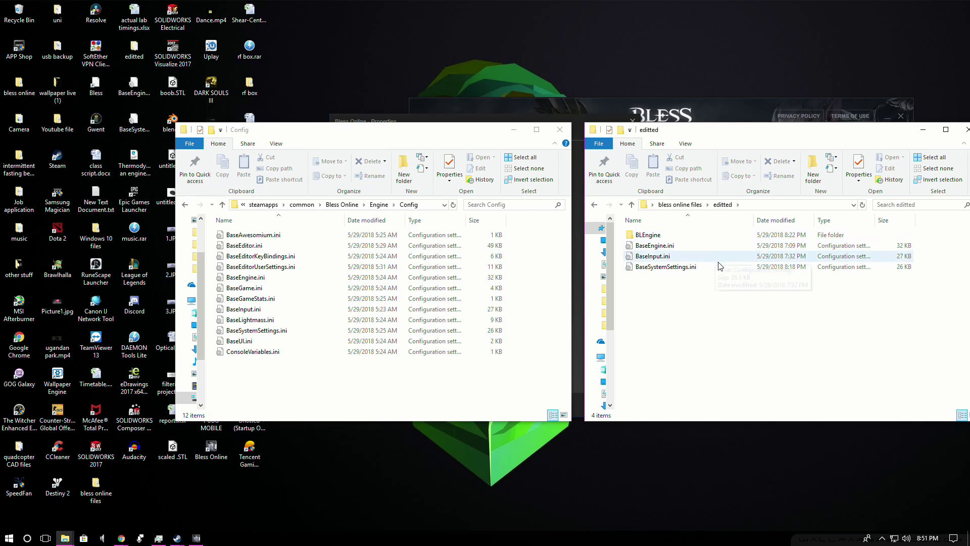
- Open the edited BaseEngine.ini with Notepad via Open with
{"action": "left_click", "coordinate": [647, 246]}
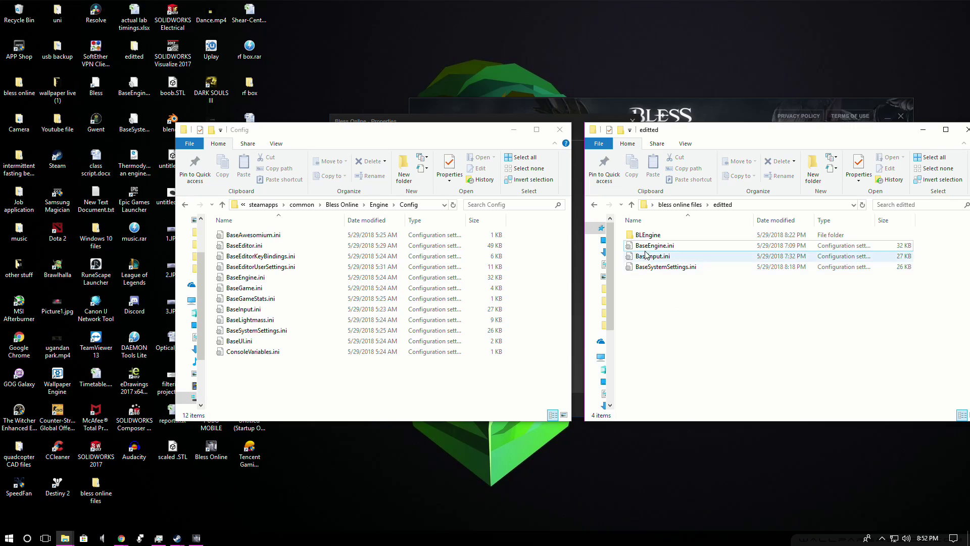
{"action": "right_click", "coordinate": [647, 247]}
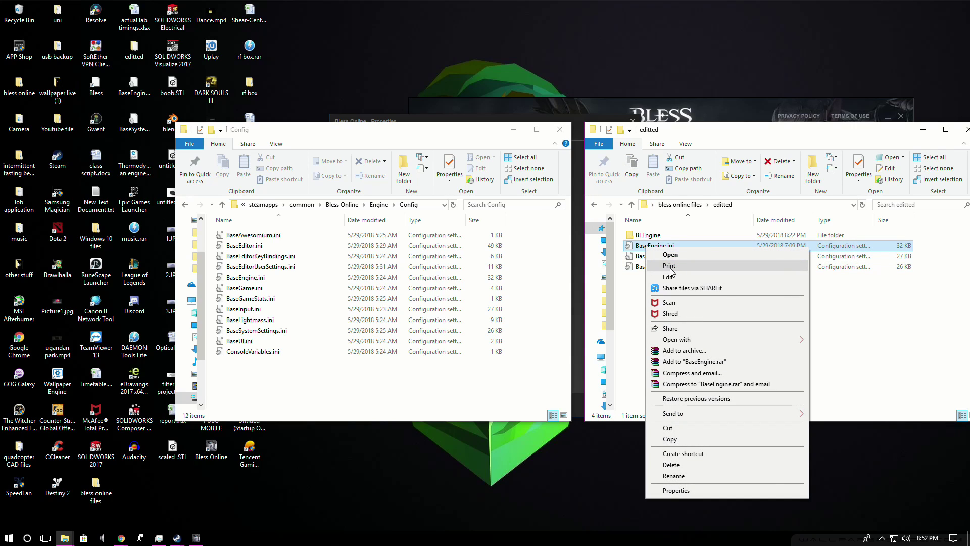
{"action": "mouse_move", "coordinate": [789, 342]}
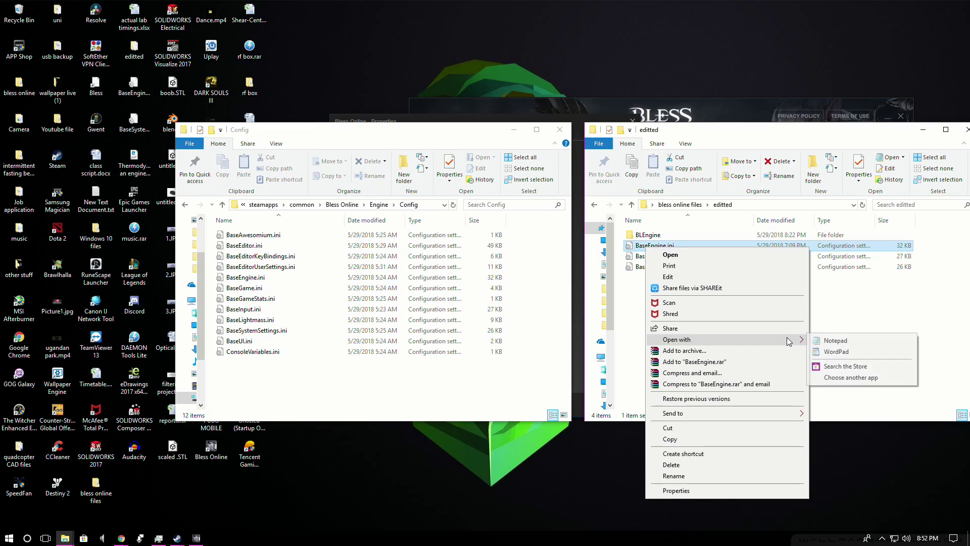
{"action": "left_click", "coordinate": [863, 342]}
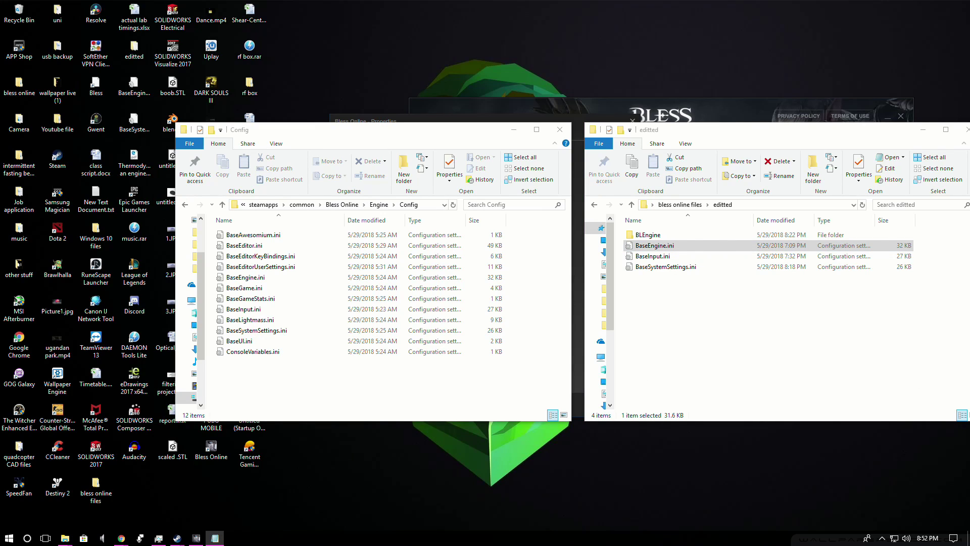
- Maximize Notepad and paste 'PoolSize', taken from the Reddit guide, into Find
{"action": "left_click", "coordinate": [214, 537]}
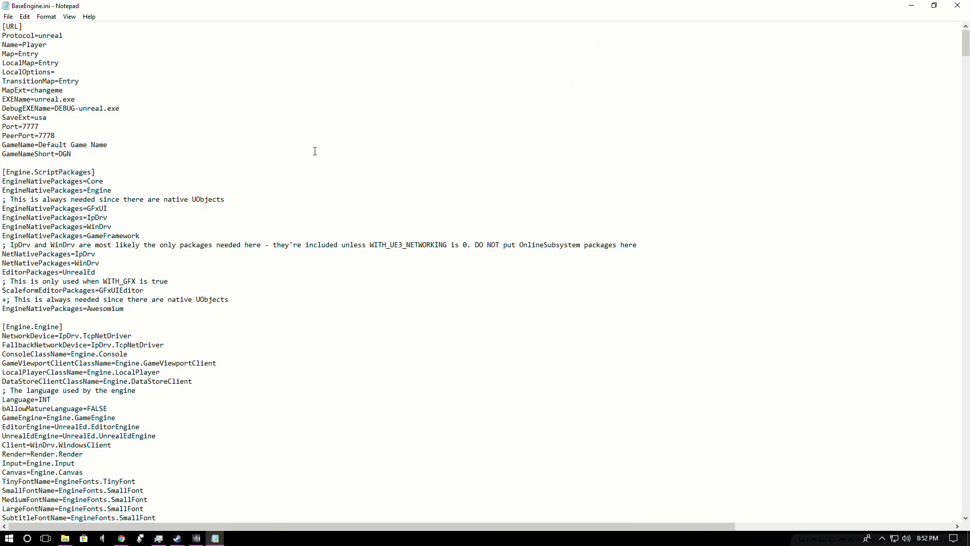
{"action": "left_click_drag", "start_coordinate": [301, 11], "coordinate": [481, 4]}
{"action": "key", "text": "ctrl+f"}
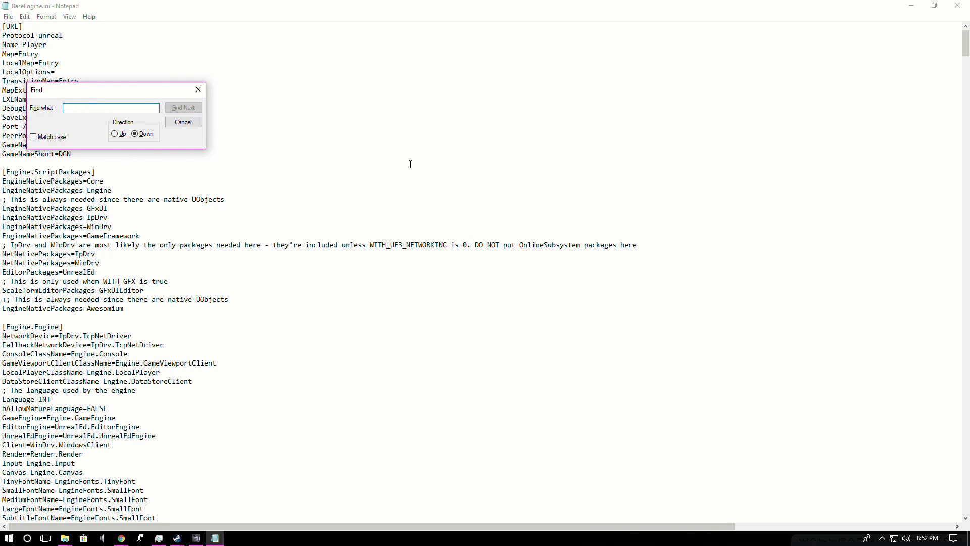
{"action": "key", "text": "alt+Tab"}
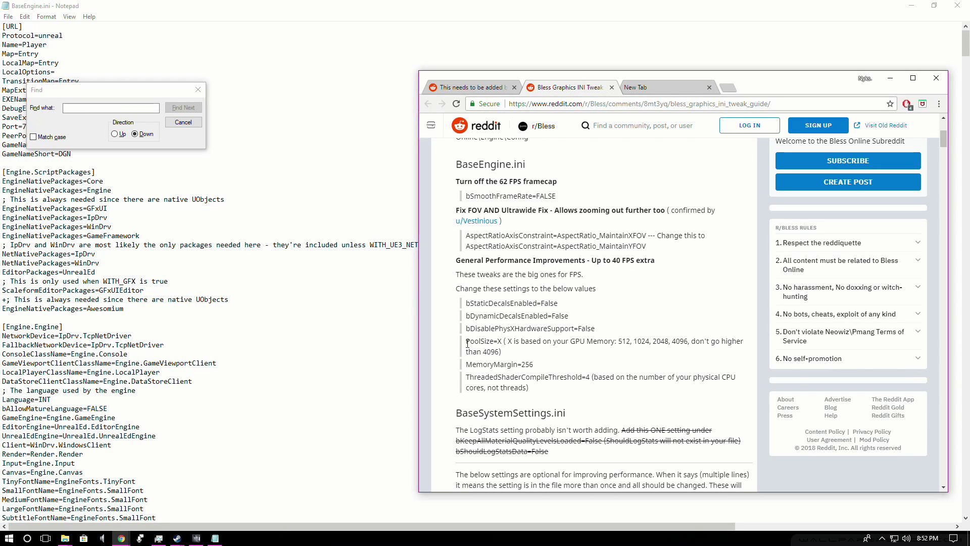
{"action": "left_click_drag", "start_coordinate": [467, 344], "coordinate": [492, 341]}
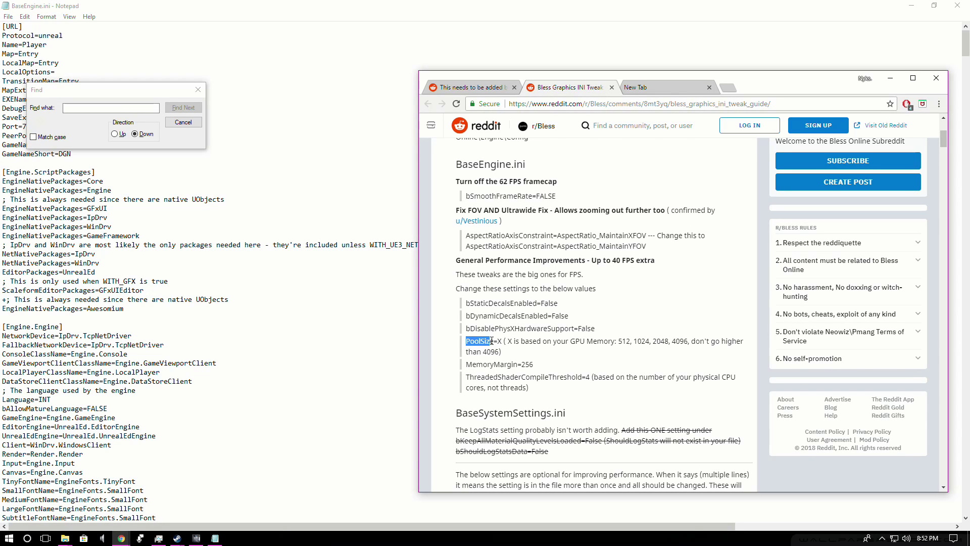
{"action": "left_click", "coordinate": [107, 112]}
{"action": "type", "text": "PoolSize"}
- Search up, then down, for PoolSize until PoolSize=3072 under [TextureStreaming] is found
{"action": "left_click", "coordinate": [190, 108]}
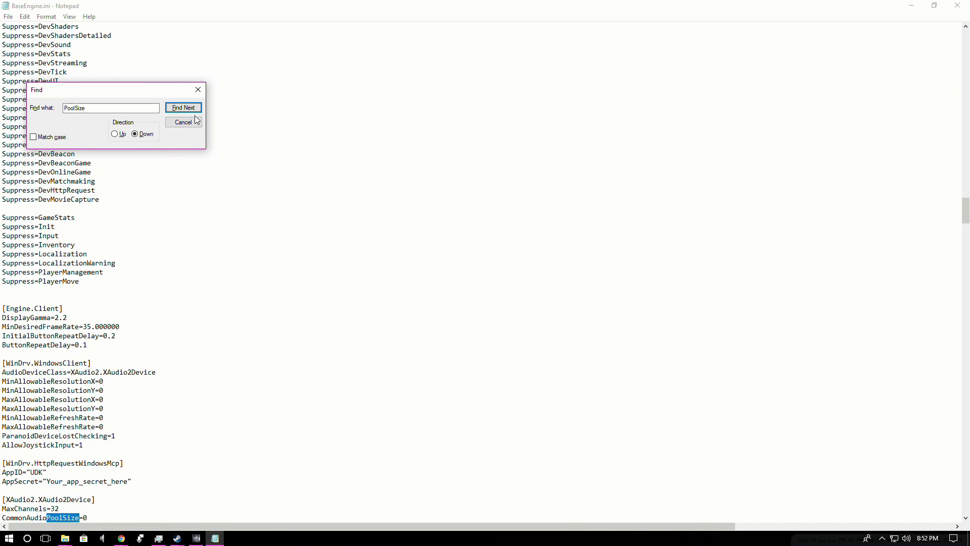
{"action": "left_click", "coordinate": [120, 134]}
{"action": "left_click", "coordinate": [183, 107]}
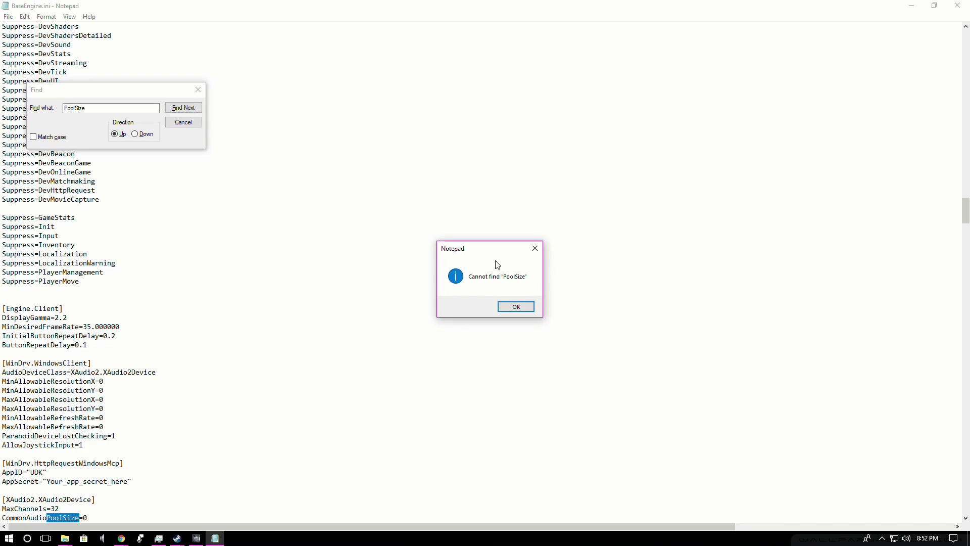
{"action": "key", "text": "Return"}
{"action": "left_click", "coordinate": [134, 134]}
{"action": "left_click", "coordinate": [183, 108]}
- Move the Find box aside and select the 3072 value of PoolSize
{"action": "left_click", "coordinate": [191, 113]}
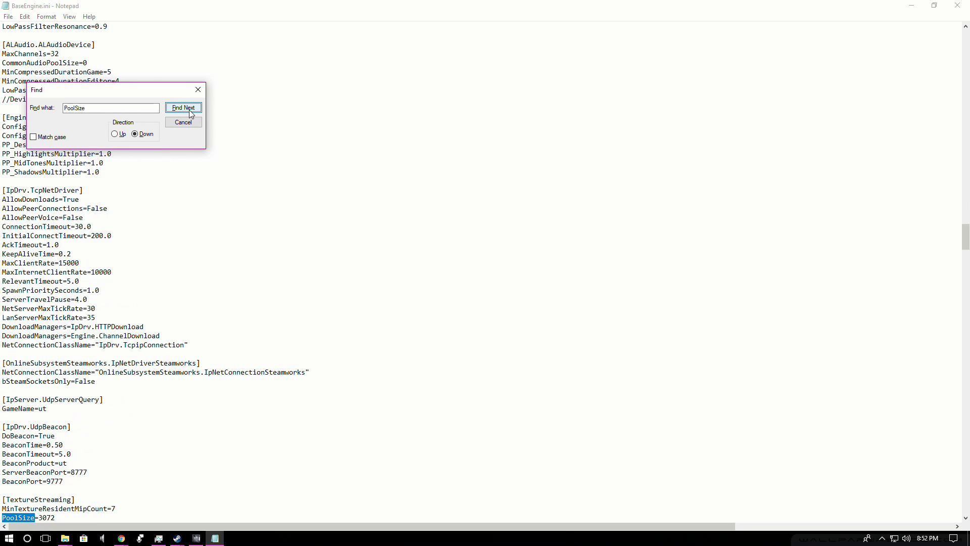
{"action": "left_click_drag", "start_coordinate": [131, 91], "coordinate": [542, 275]}
{"action": "left_click_drag", "start_coordinate": [965, 247], "coordinate": [965, 260]}
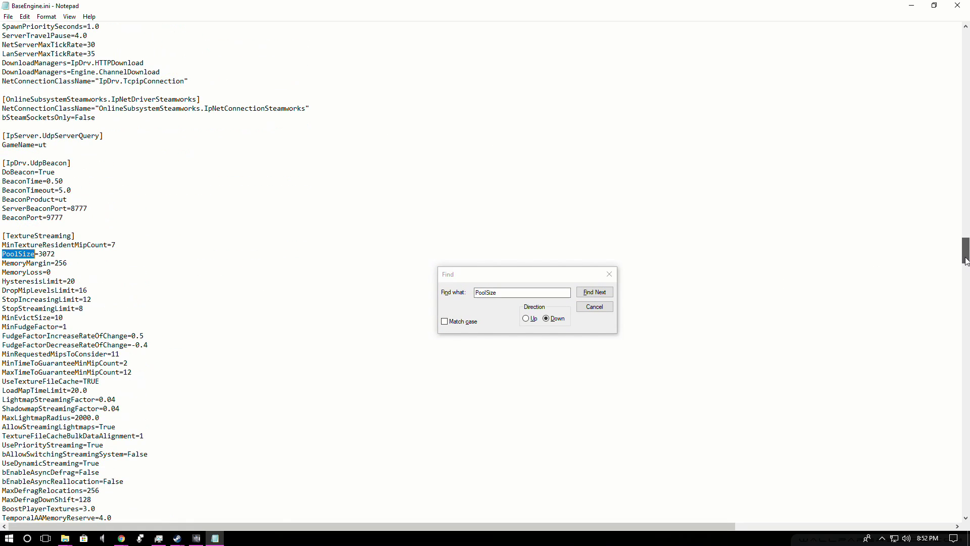
{"action": "left_click", "coordinate": [53, 253]}
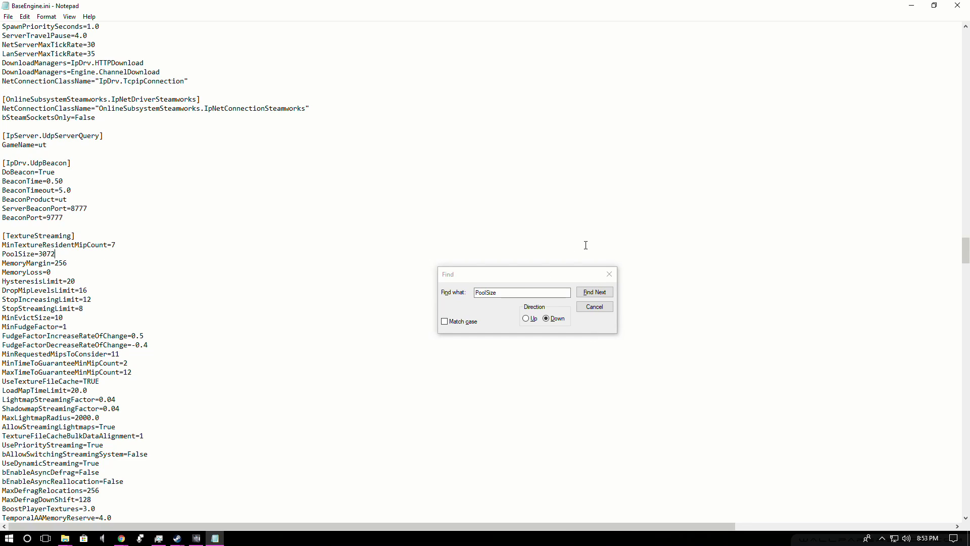
{"action": "left_click_drag", "start_coordinate": [507, 282], "coordinate": [375, 246]}
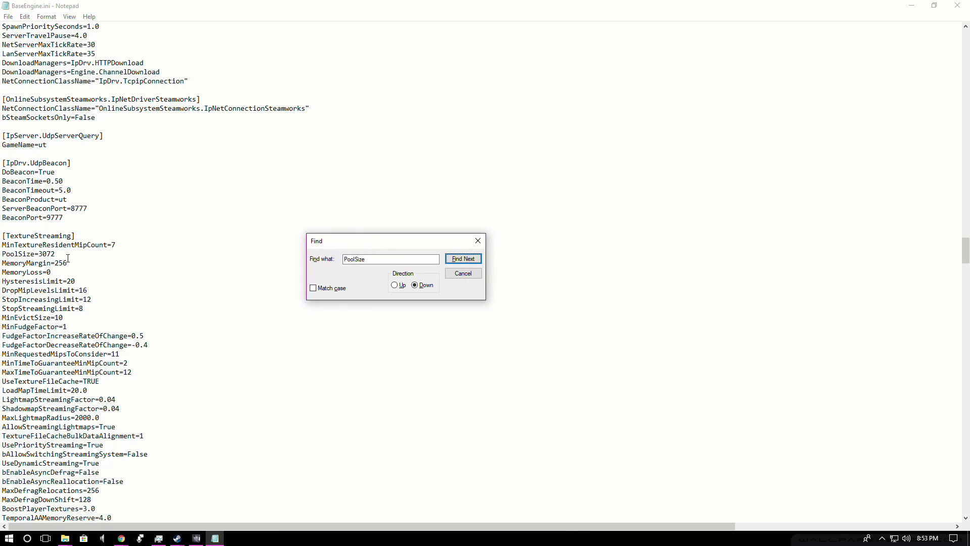
{"action": "left_click_drag", "start_coordinate": [65, 257], "coordinate": [40, 253]}
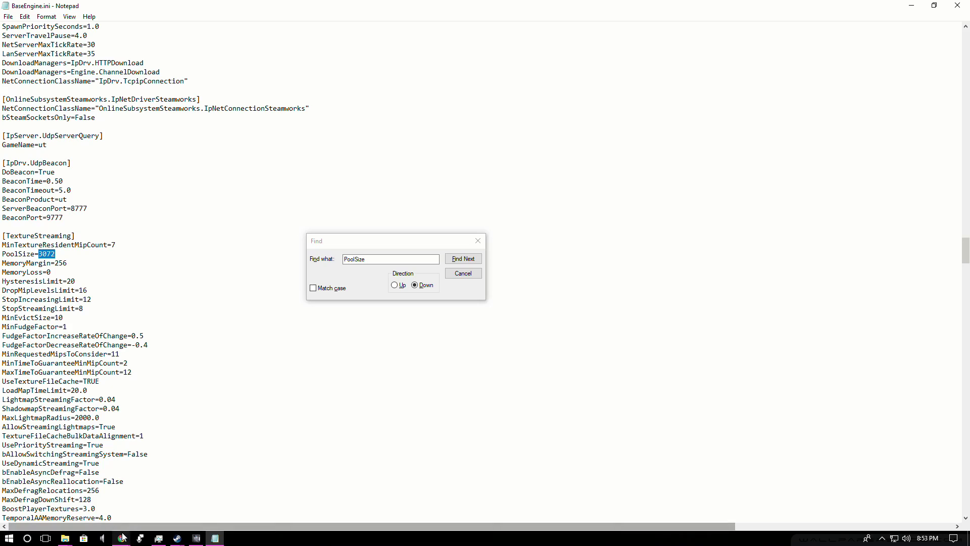
- In the Reddit guide, check the 2048 and 4096 sizes and select 'ThreadedShaderCompileThreshold'
{"action": "mouse_move", "coordinate": [121, 538]}
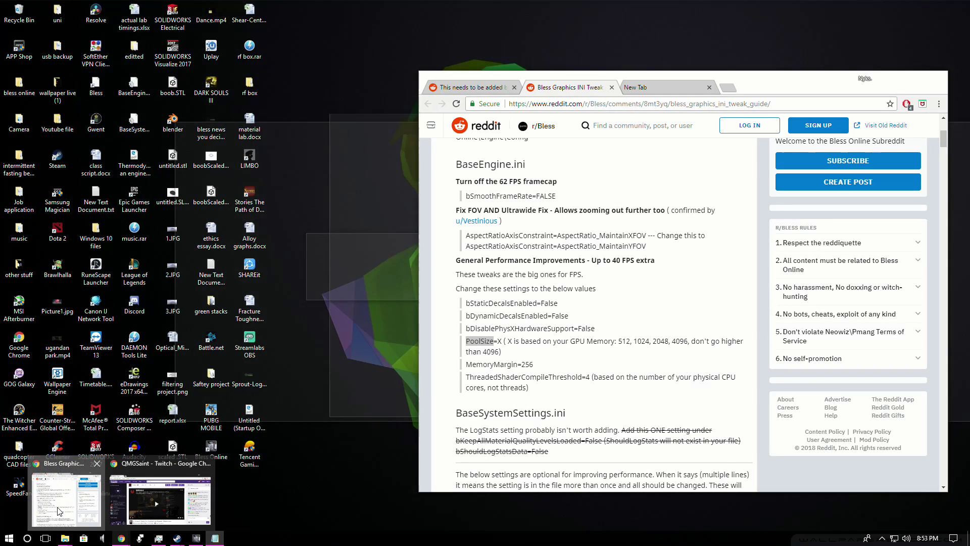
{"action": "left_click", "coordinate": [59, 512]}
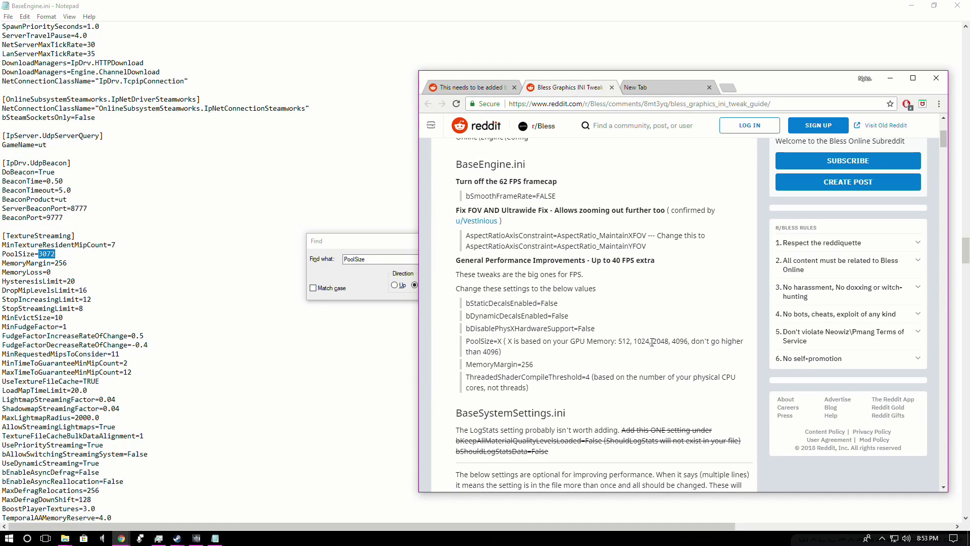
{"action": "left_click_drag", "start_coordinate": [673, 342], "coordinate": [688, 342]}
{"action": "left_click_drag", "start_coordinate": [653, 341], "coordinate": [670, 343]}
{"action": "left_click", "coordinate": [625, 371]}
{"action": "left_click_drag", "start_coordinate": [485, 351], "coordinate": [503, 353]}
{"action": "left_click", "coordinate": [559, 369]}
{"action": "left_click_drag", "start_coordinate": [472, 377], "coordinate": [591, 376]}
{"action": "key", "text": "ctrl+c"}
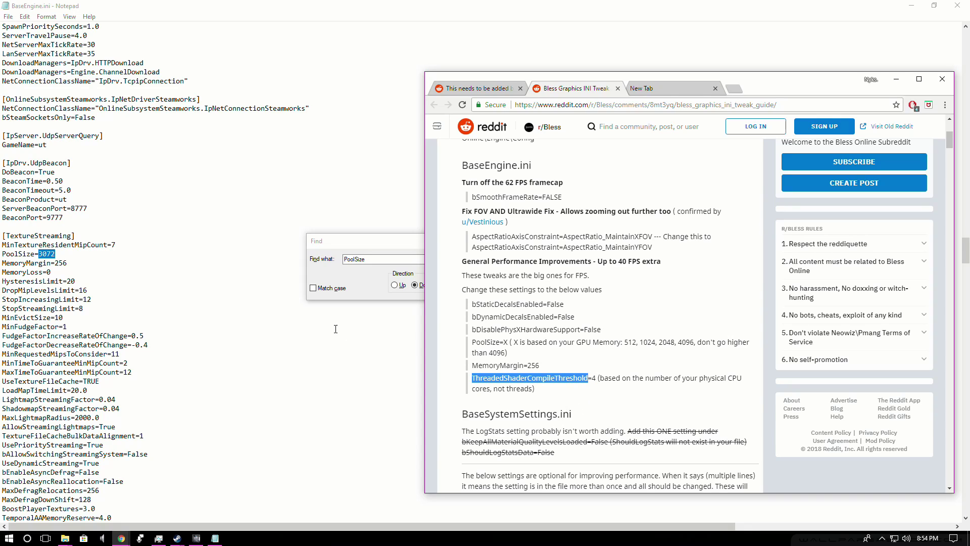
- Search for ThreadedShaderCompileThreshold, confirm it reads 4 under [DevOptions.Shaders], and close Find
{"action": "left_click", "coordinate": [392, 259]}
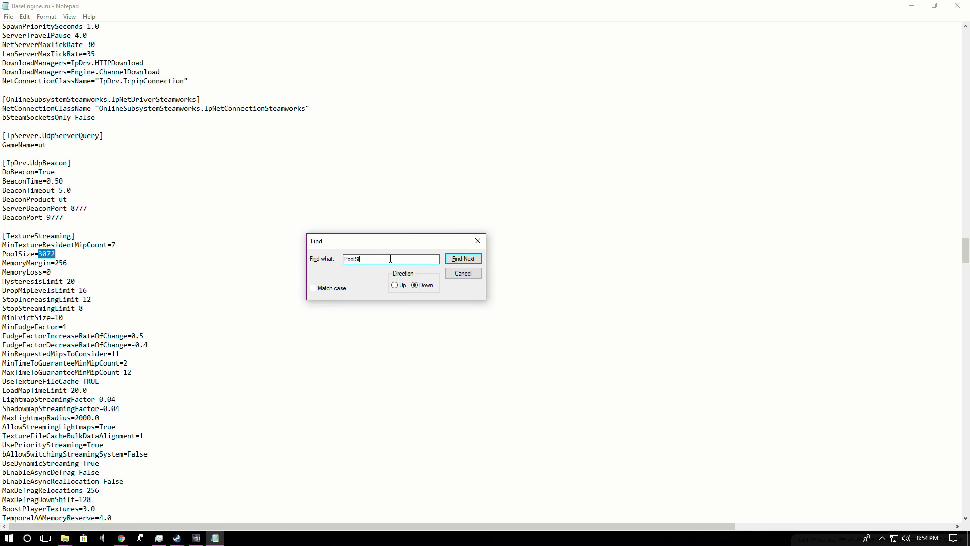
{"action": "key", "text": "BackSpace"}
{"action": "key", "text": "BackSpace"}
{"action": "key", "text": "ctrl+v"}
{"action": "key", "text": "Return"}
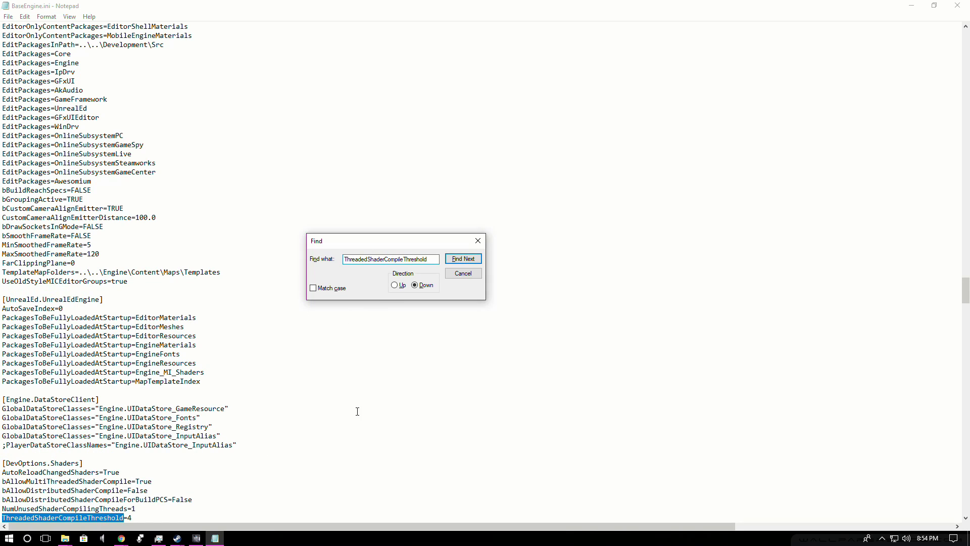
{"action": "left_click_drag", "start_coordinate": [964, 291], "coordinate": [369, 305]}
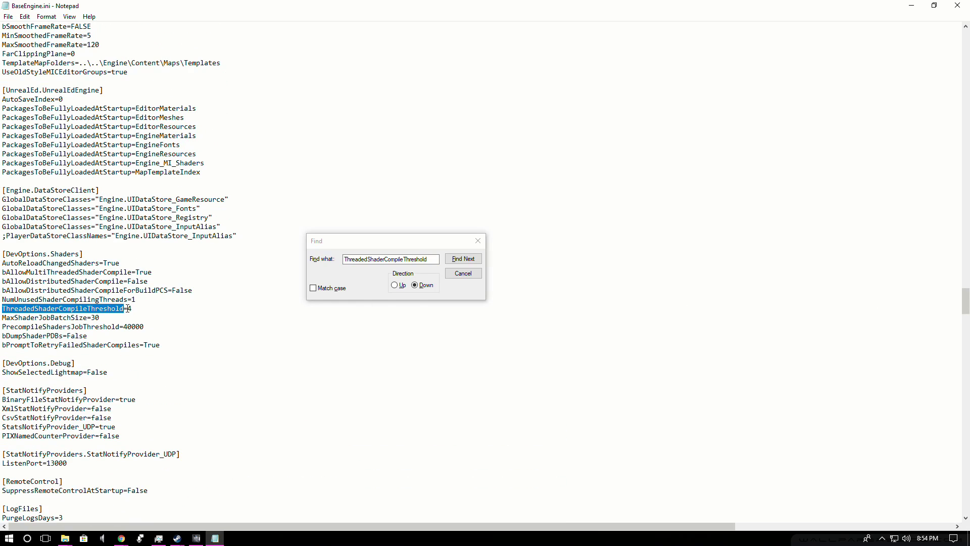
{"action": "left_click", "coordinate": [143, 310]}
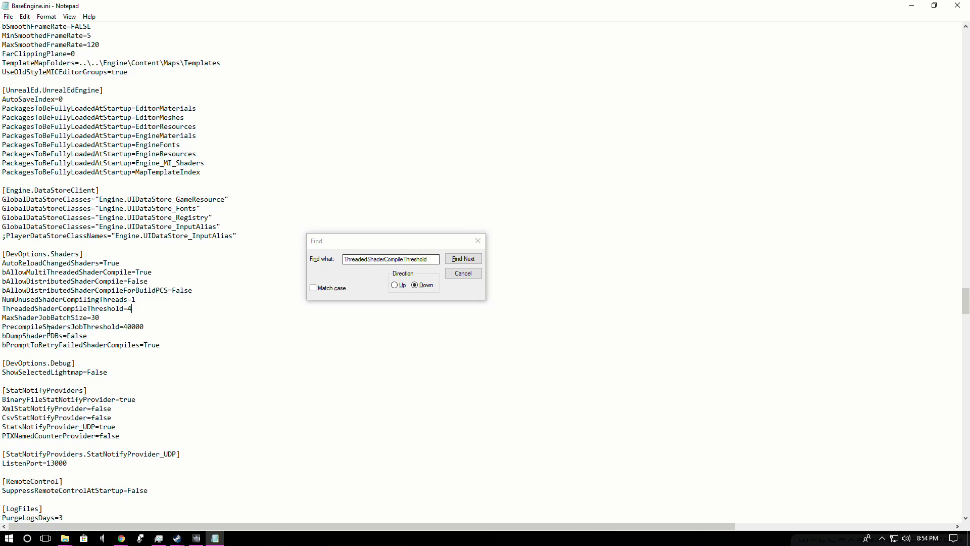
{"action": "left_click", "coordinate": [478, 240]}
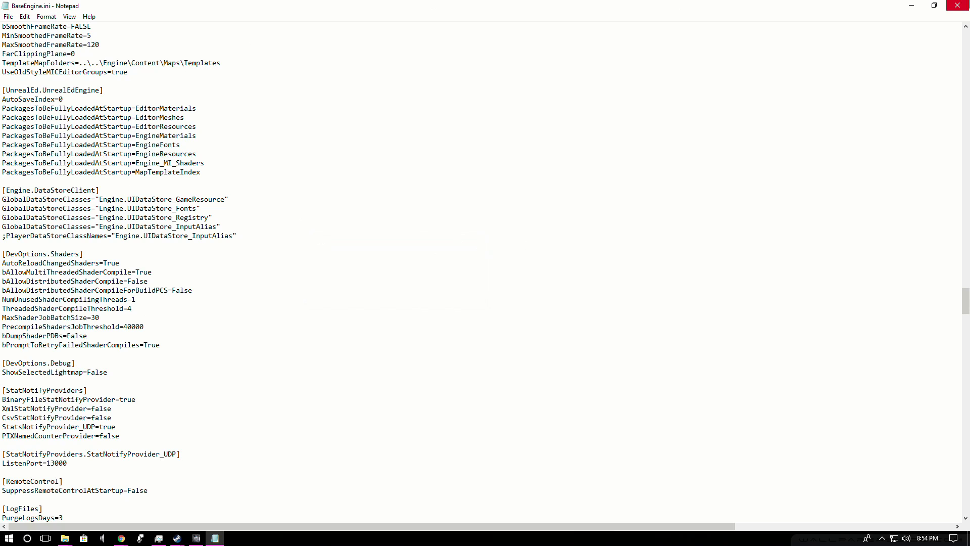
- Close Notepad and arrange windows so the editted and Config folders are both visible
{"action": "left_click", "coordinate": [957, 5]}
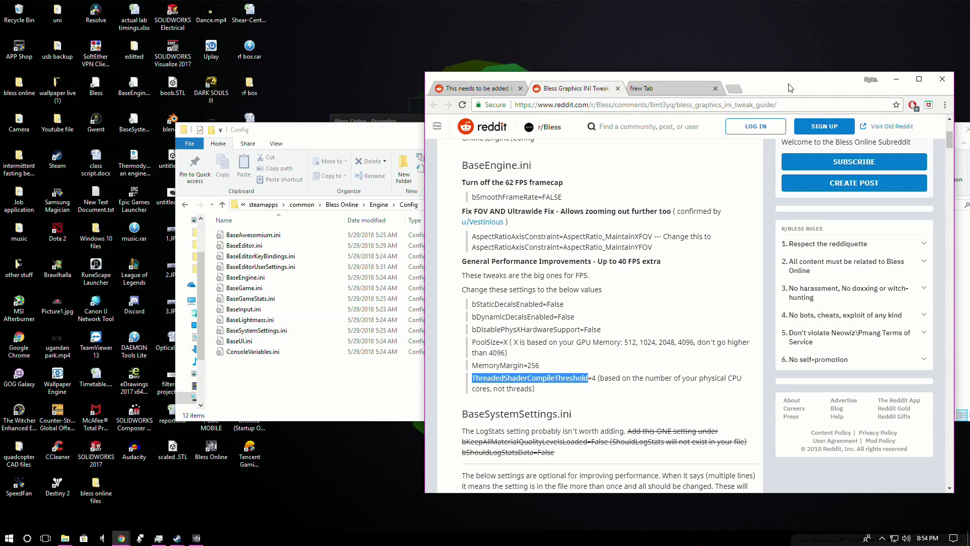
{"action": "left_click_drag", "start_coordinate": [791, 88], "coordinate": [389, 149]}
{"action": "mouse_move", "coordinate": [666, 281]}
{"action": "left_mouse_down"}
{"action": "mouse_move", "coordinate": [644, 250]}
{"action": "mouse_move", "coordinate": [666, 282]}
{"action": "left_mouse_up"}
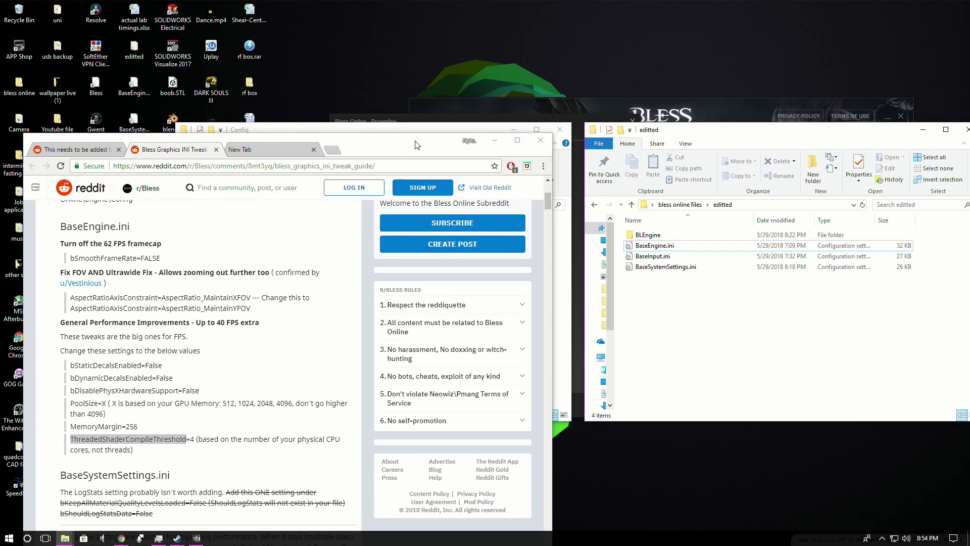
{"action": "left_click_drag", "start_coordinate": [414, 144], "coordinate": [440, 148]}
{"action": "left_click", "coordinate": [543, 143]}
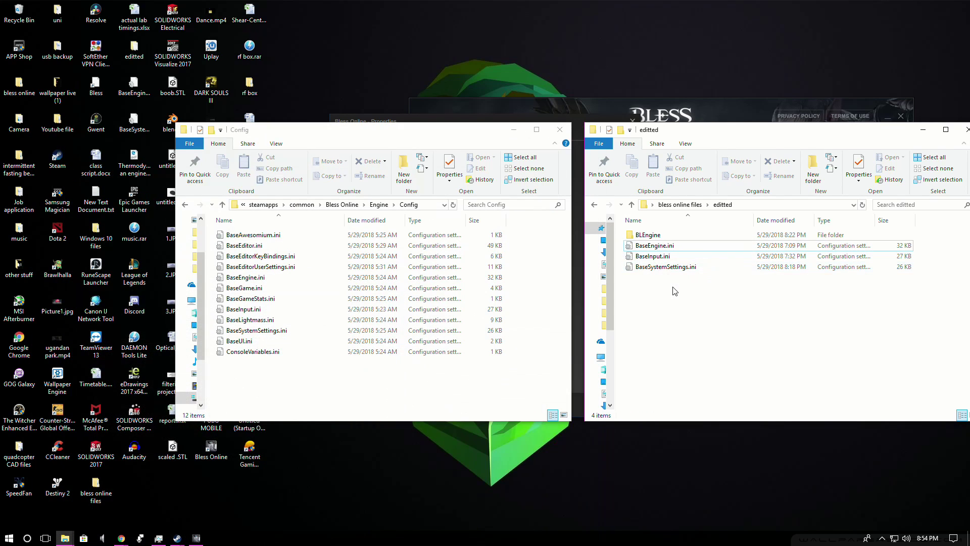
- Drag the three edited ini files into Config, replacing the destination files
{"action": "left_click_drag", "start_coordinate": [673, 291], "coordinate": [384, 399]}
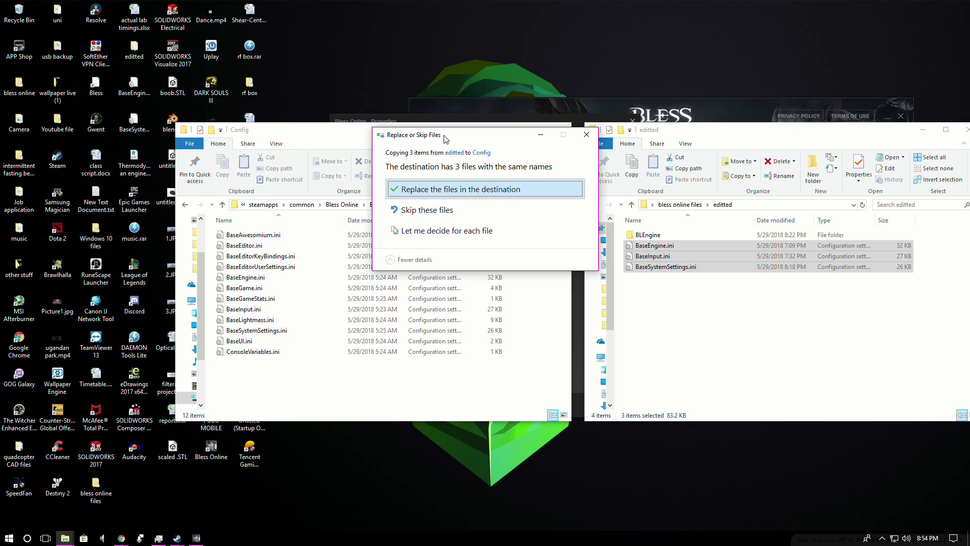
{"action": "left_click_drag", "start_coordinate": [444, 137], "coordinate": [469, 161]}
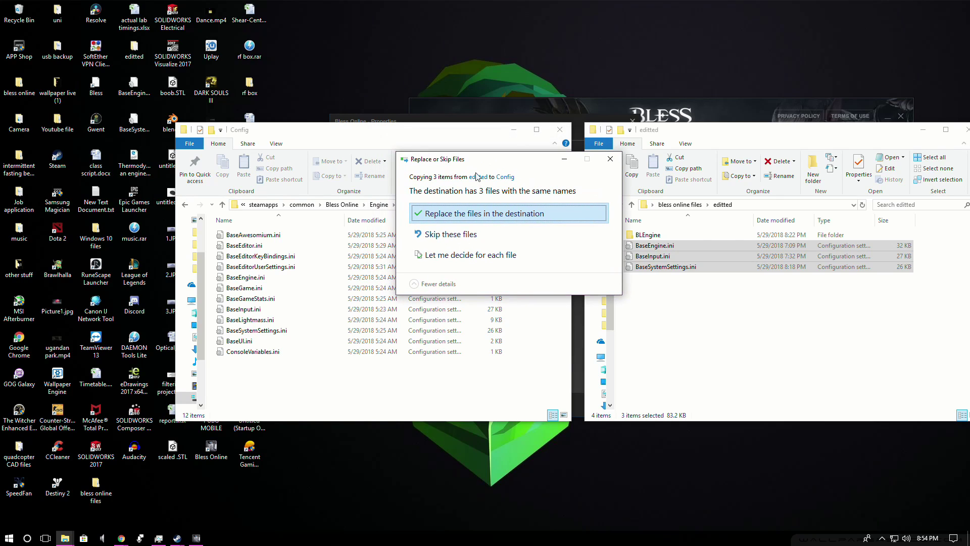
{"action": "left_click", "coordinate": [472, 214]}
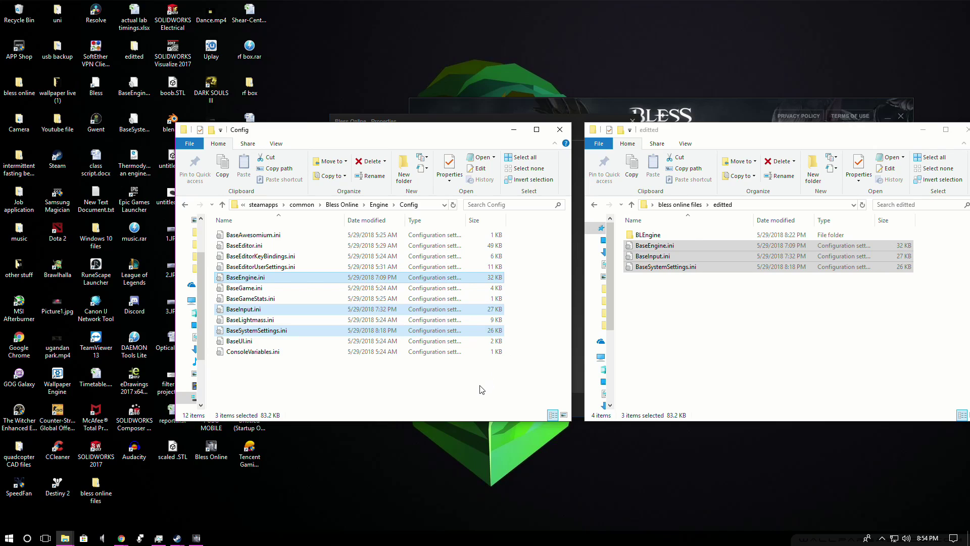
{"action": "left_click", "coordinate": [600, 210]}
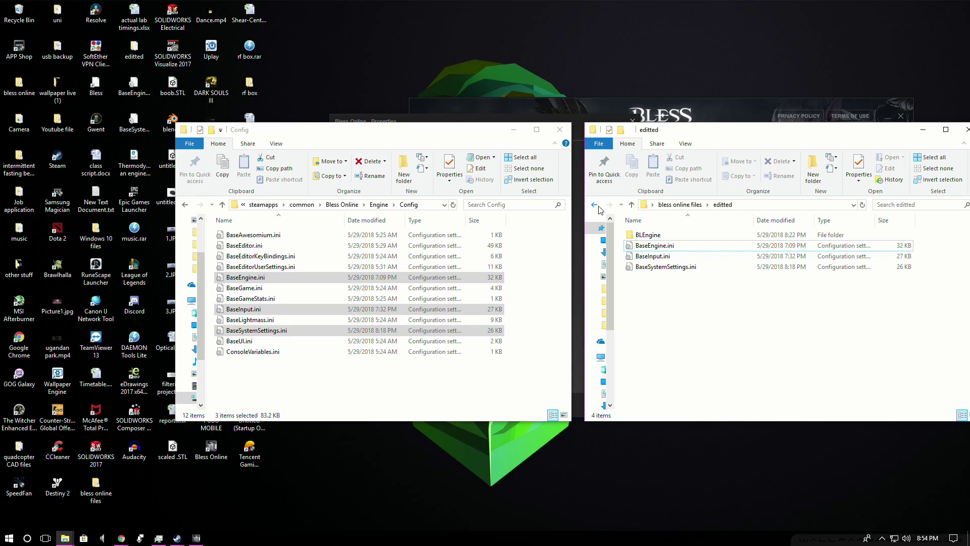